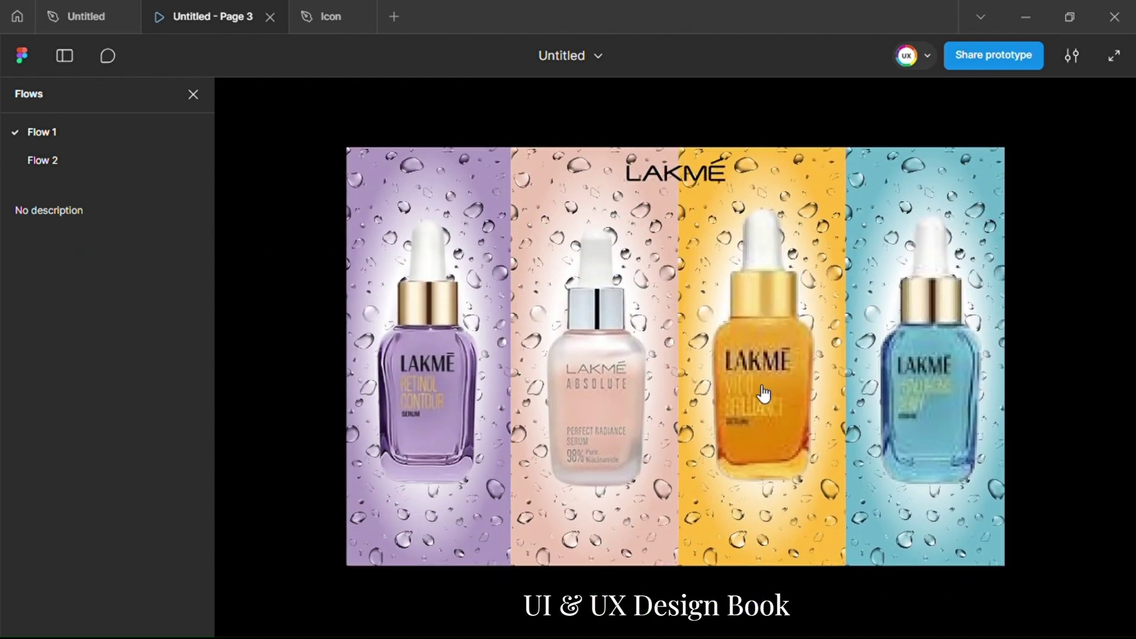
Step: Preview the prototype by opening the orange Vit C serum's detail screen and returning to the overview
left_click(756, 387)
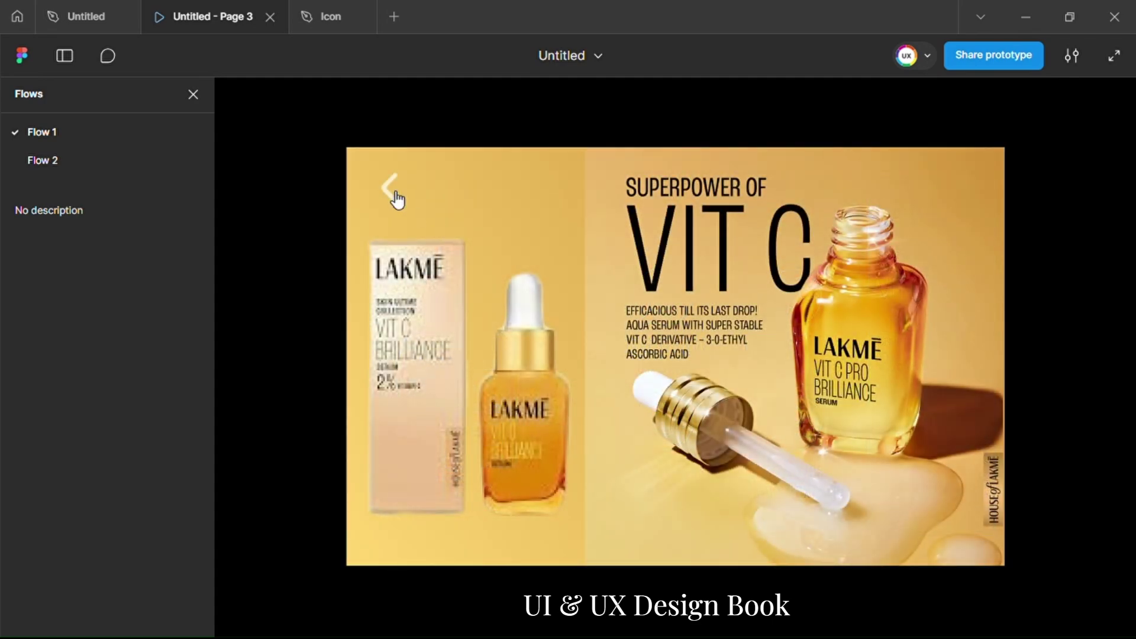
left_click(397, 199)
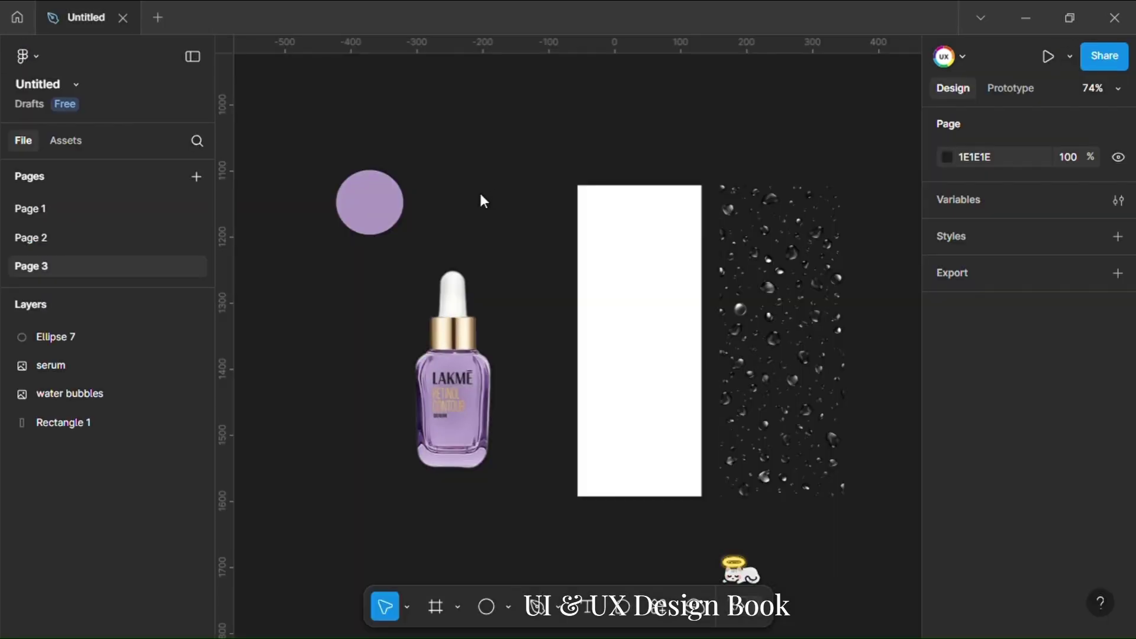
Step: Give the white rectangle a radial gradient fill and add a stop at 50% coloured FFFFFF
left_click(642, 311)
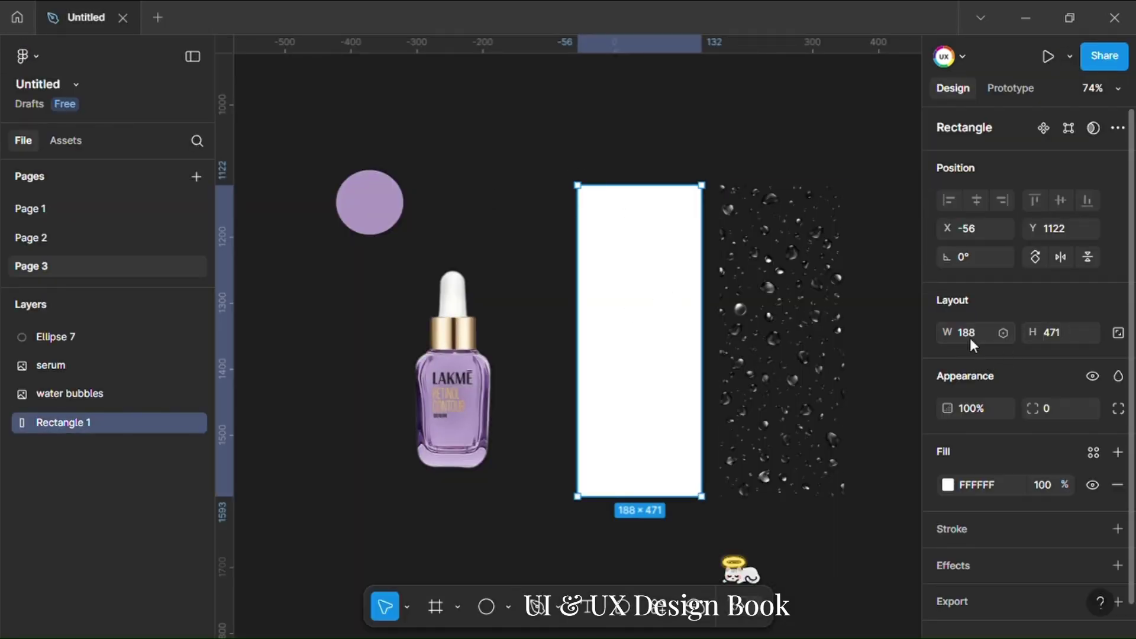
scroll(1045, 350, "down", 1)
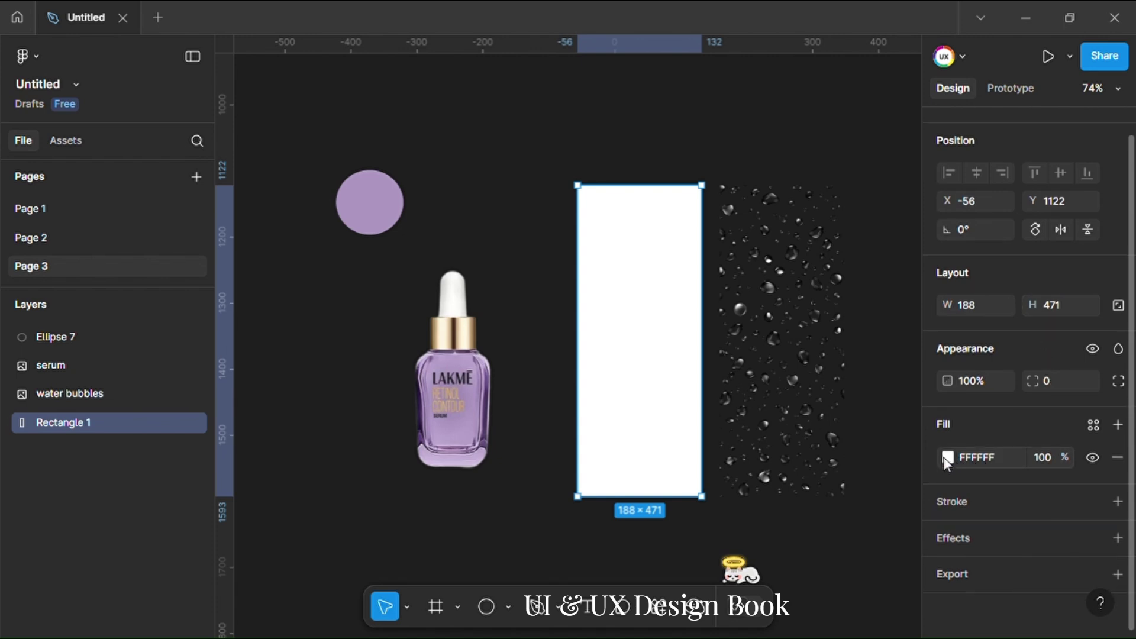
left_click(946, 459)
left_click(751, 235)
left_click(803, 275)
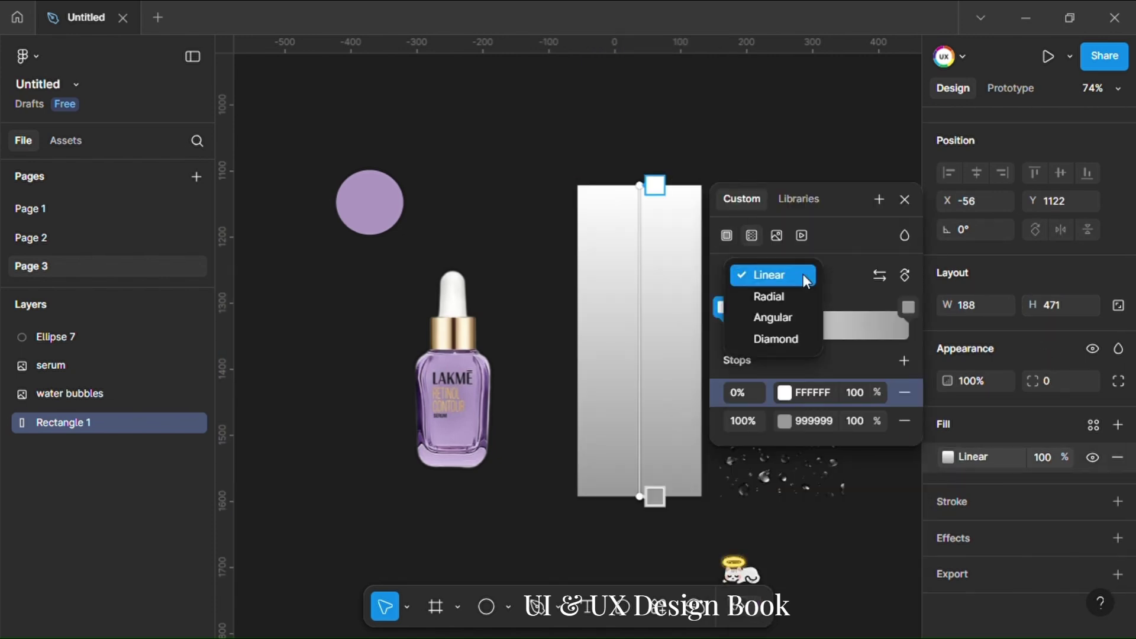
left_click(782, 296)
left_click(902, 360)
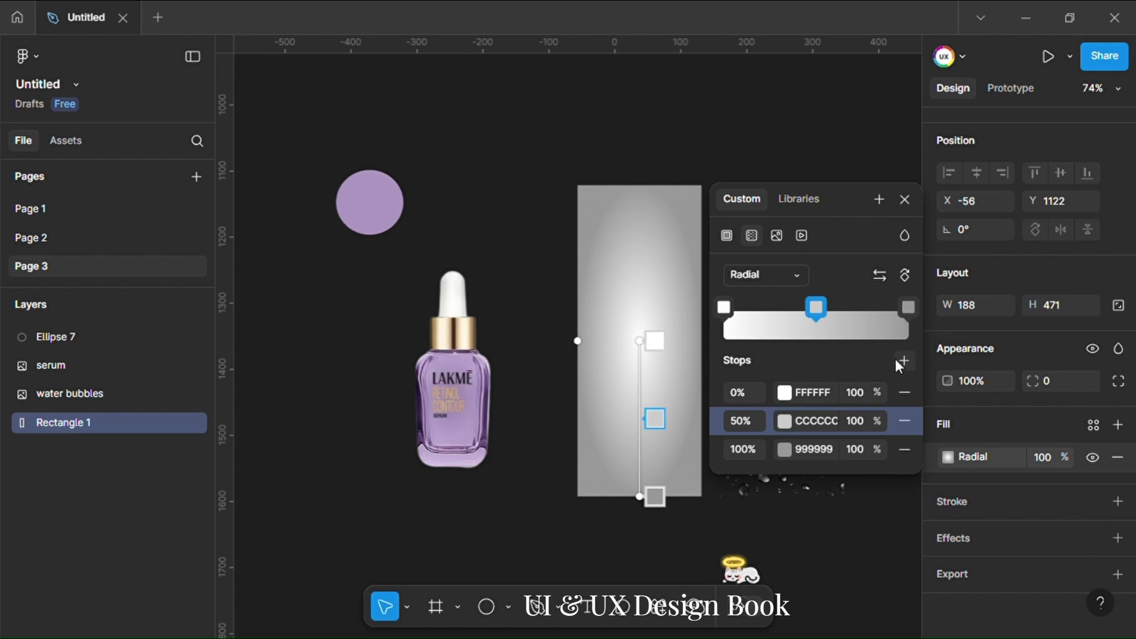
left_click(785, 421)
type("ffffff")
key("Return")
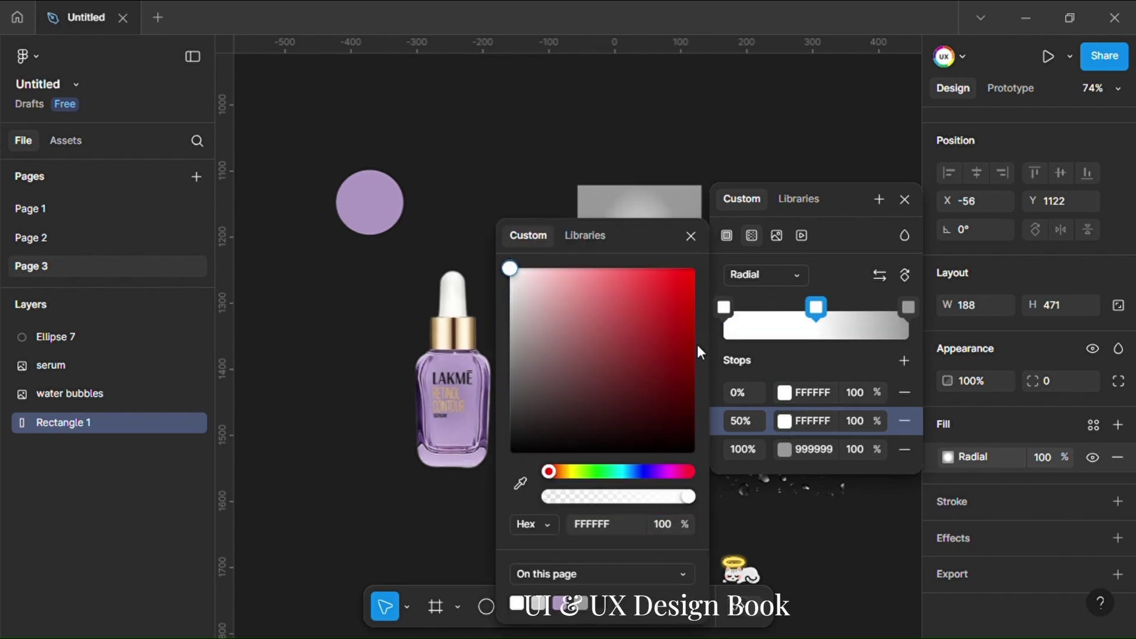
Step: Colour the gradient's 0% and 100% stops AC97C0 by sampling the purple circle
left_click(784, 395)
left_click(520, 483)
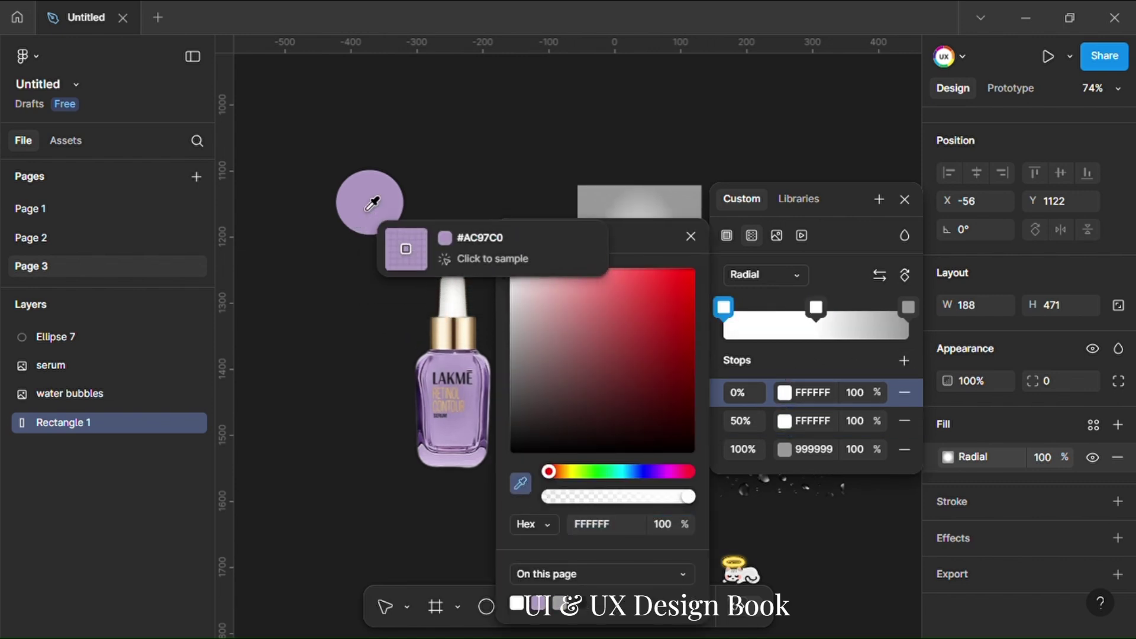
left_click(373, 200)
left_click(910, 308)
left_click(521, 483)
left_click(374, 199)
left_click(690, 236)
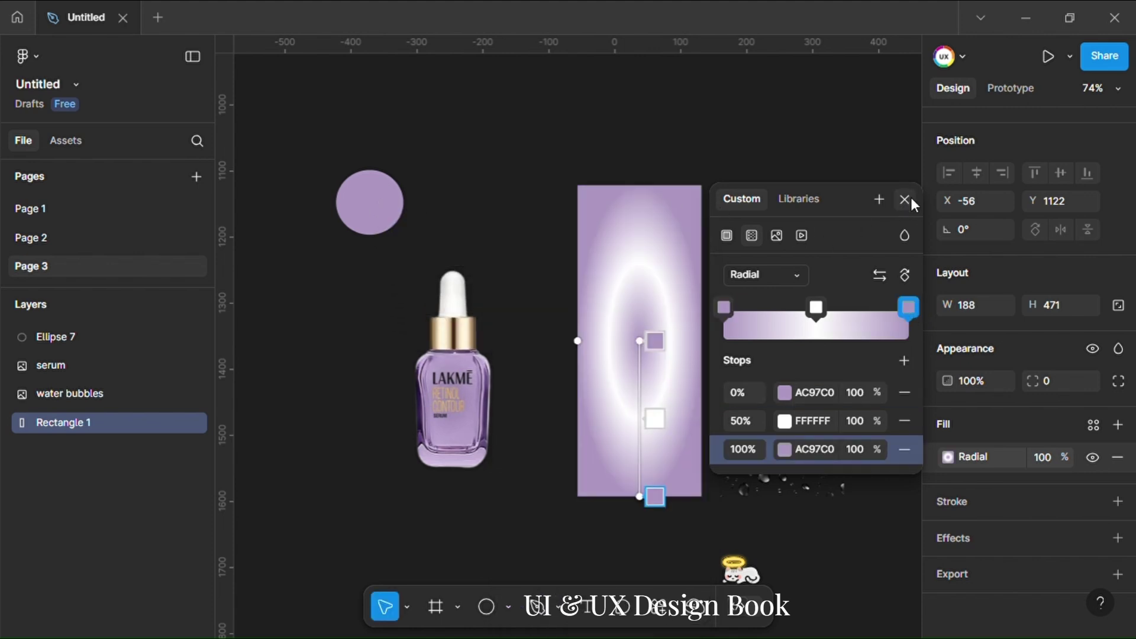
left_click(904, 199)
Step: Move the water bubbles image so it exactly covers the gradient rectangle
left_click(892, 314)
left_click(801, 329)
left_click_drag(806, 330, 663, 330)
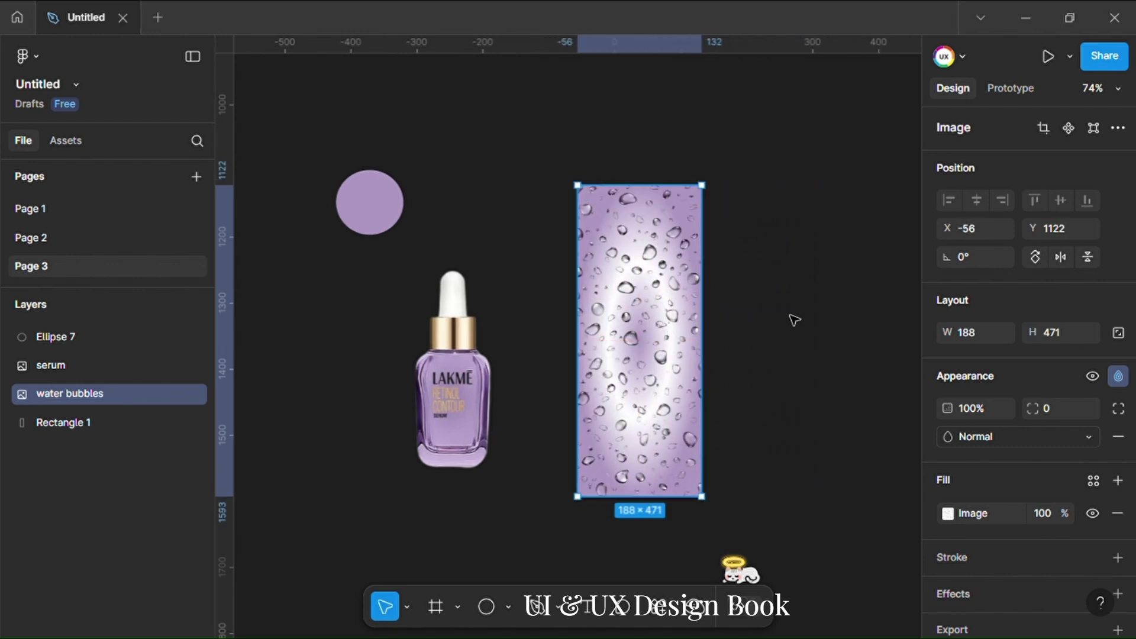
Step: Place the serum bottle image over the centre of the purple water-drop rectangle
left_click(795, 320)
left_click(456, 390)
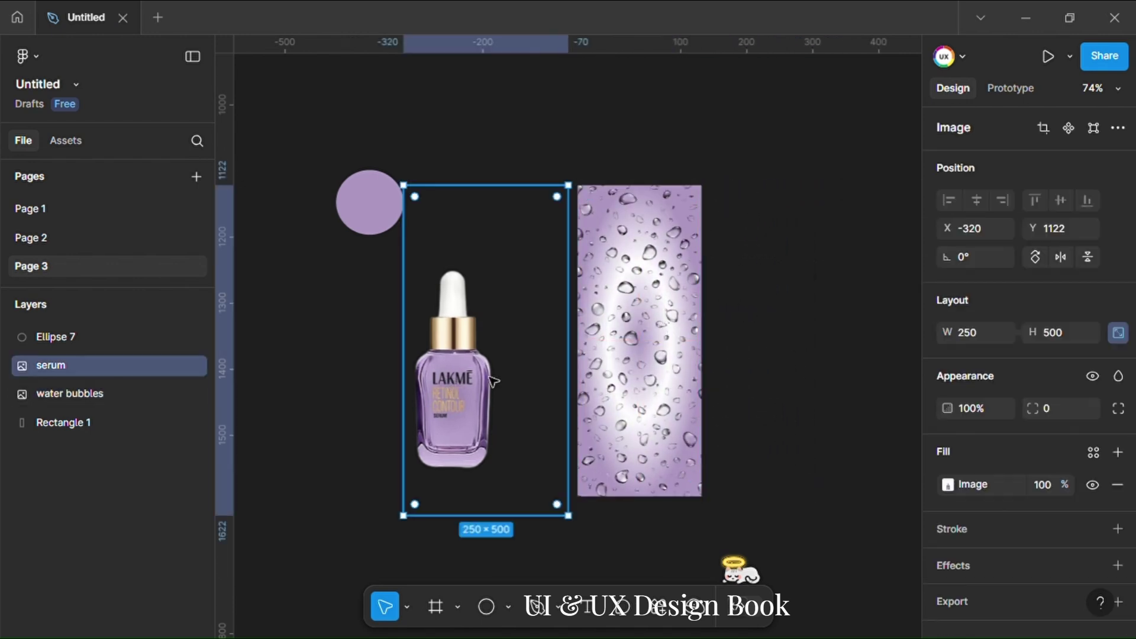
left_click_drag(466, 389, 648, 361)
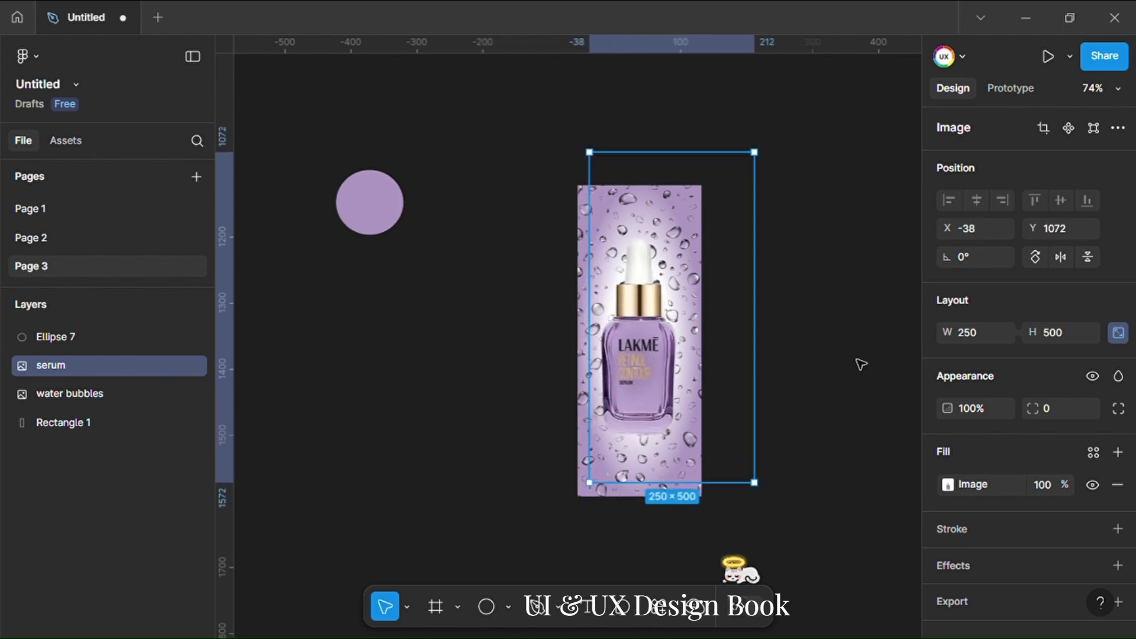
left_click(856, 364)
Step: Group the serum, water bubbles and Rectangle 1 layers together, leaving the purple circle out
scroll(832, 351, "down", 3)
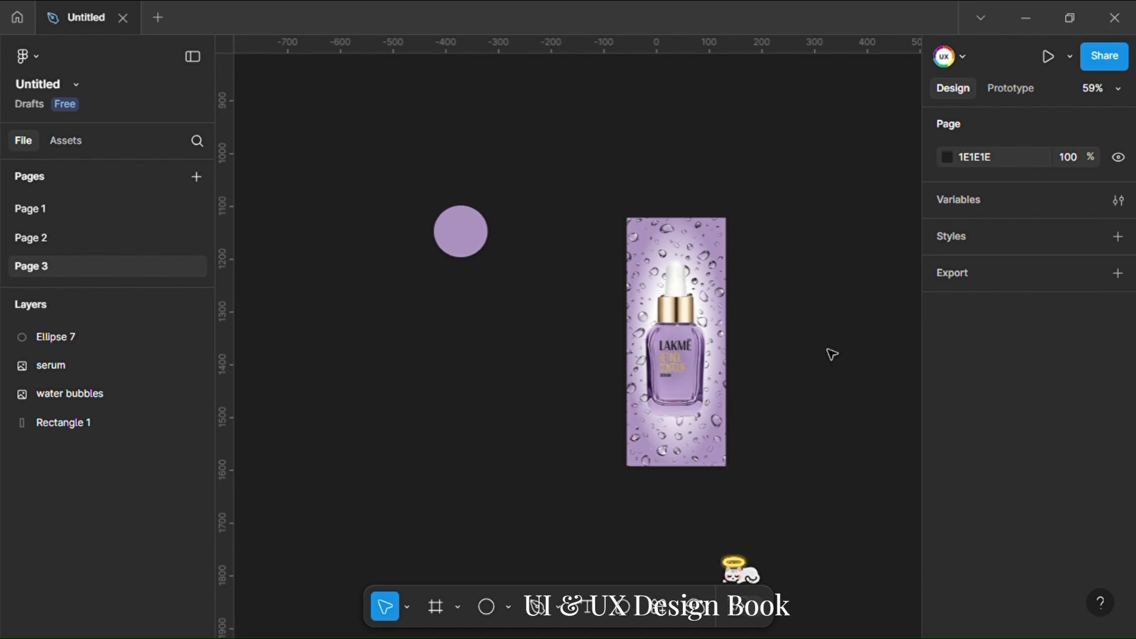
left_click(719, 371)
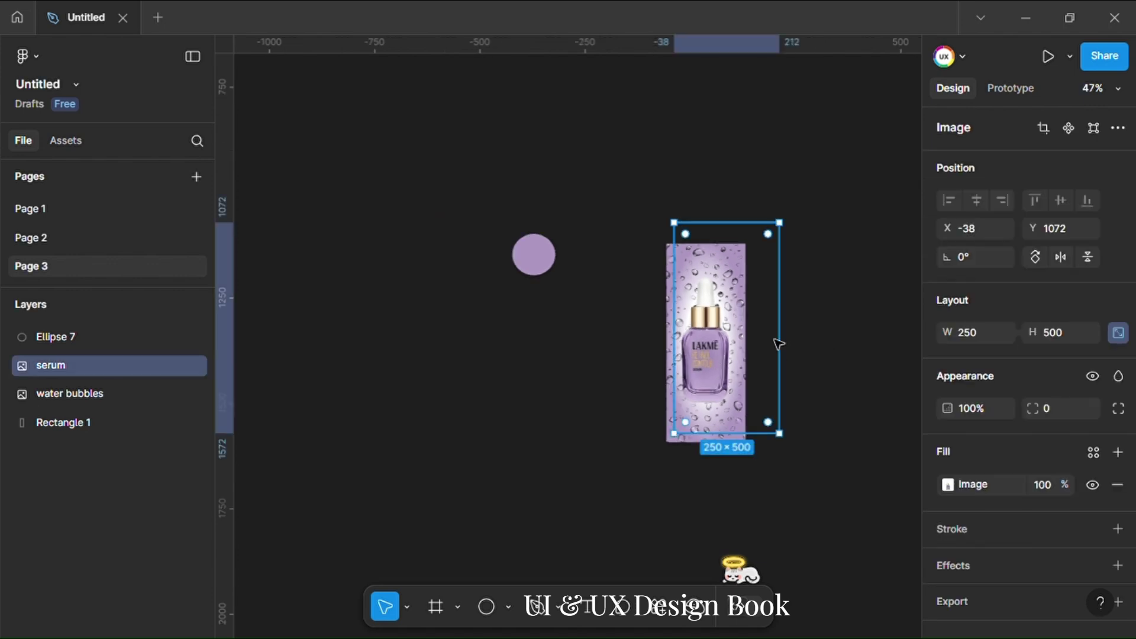
key("Escape")
left_click_drag(641, 160, 767, 485)
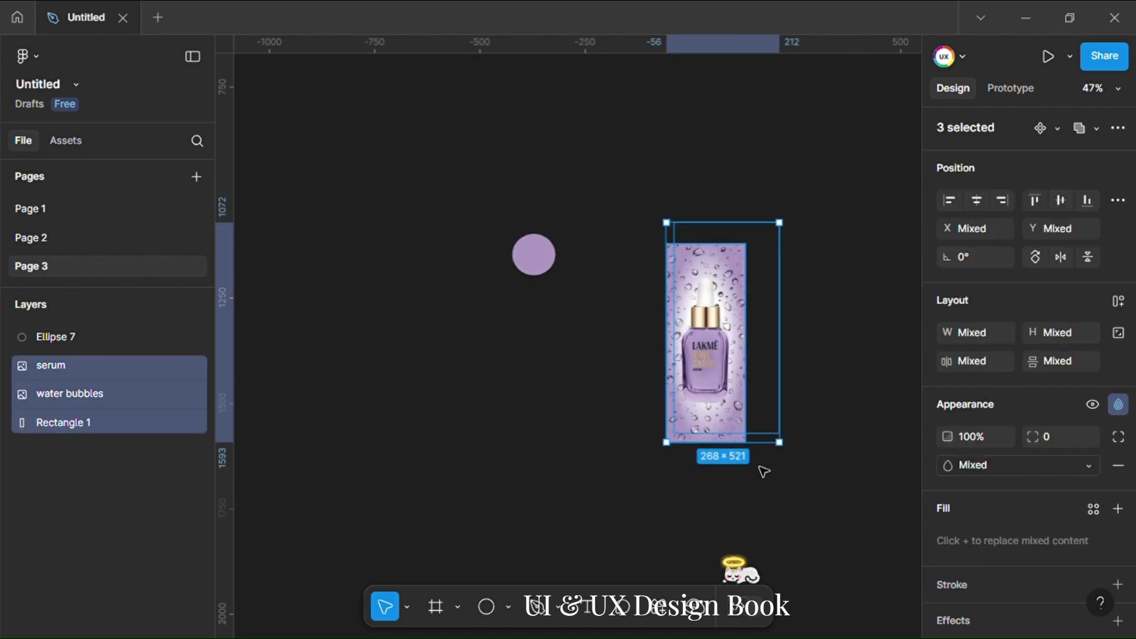
right_click(703, 368)
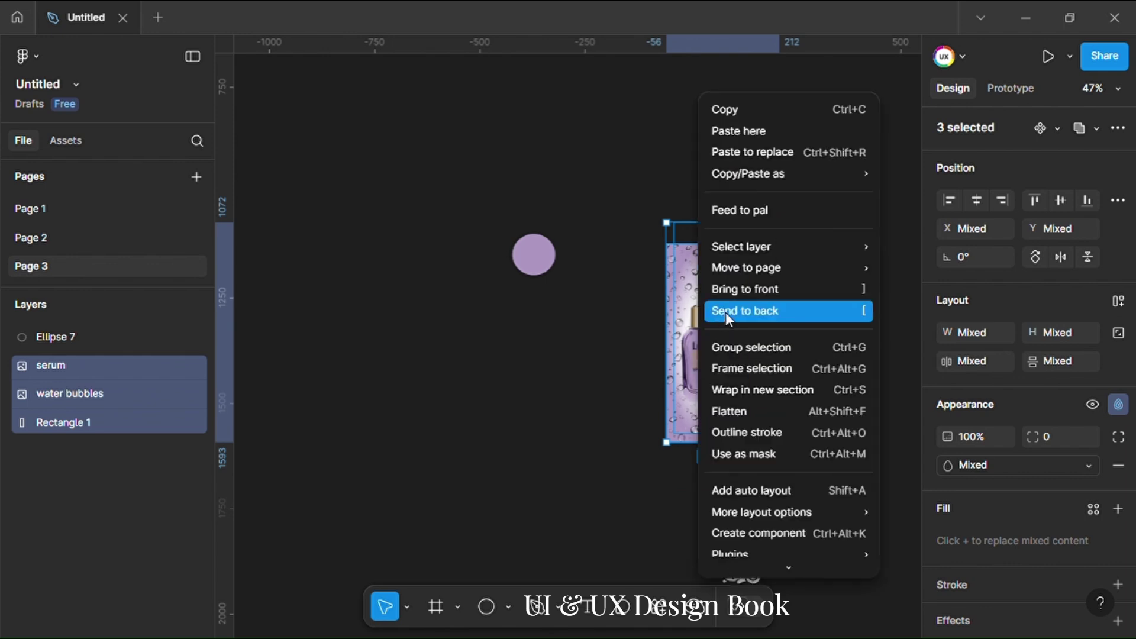
left_click(733, 349)
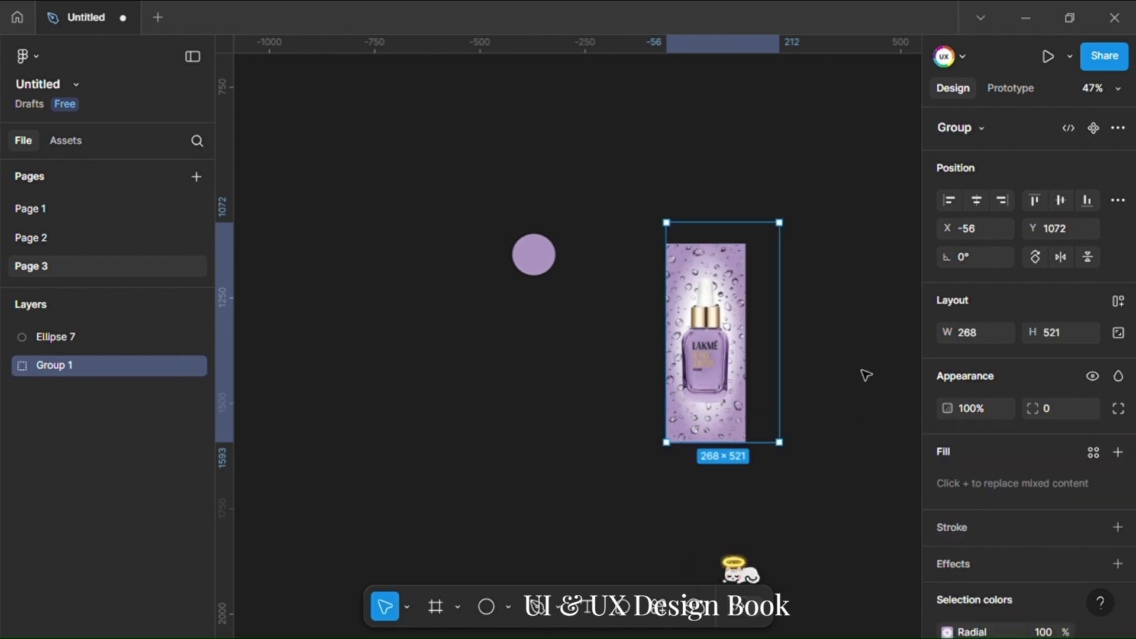
left_click(865, 356)
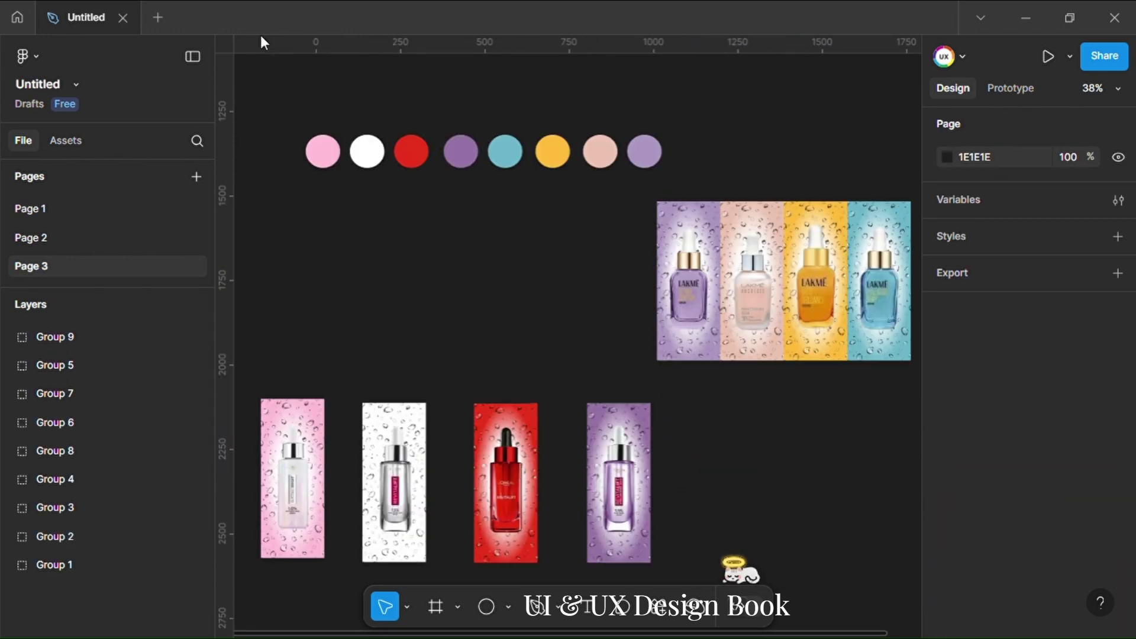
Step: Line up the white, red and purple L'Oréal serum panels edge to edge beside the pink panel
left_click_drag(408, 478, 368, 473)
left_click(457, 457)
scroll(328, 329, "up", 3)
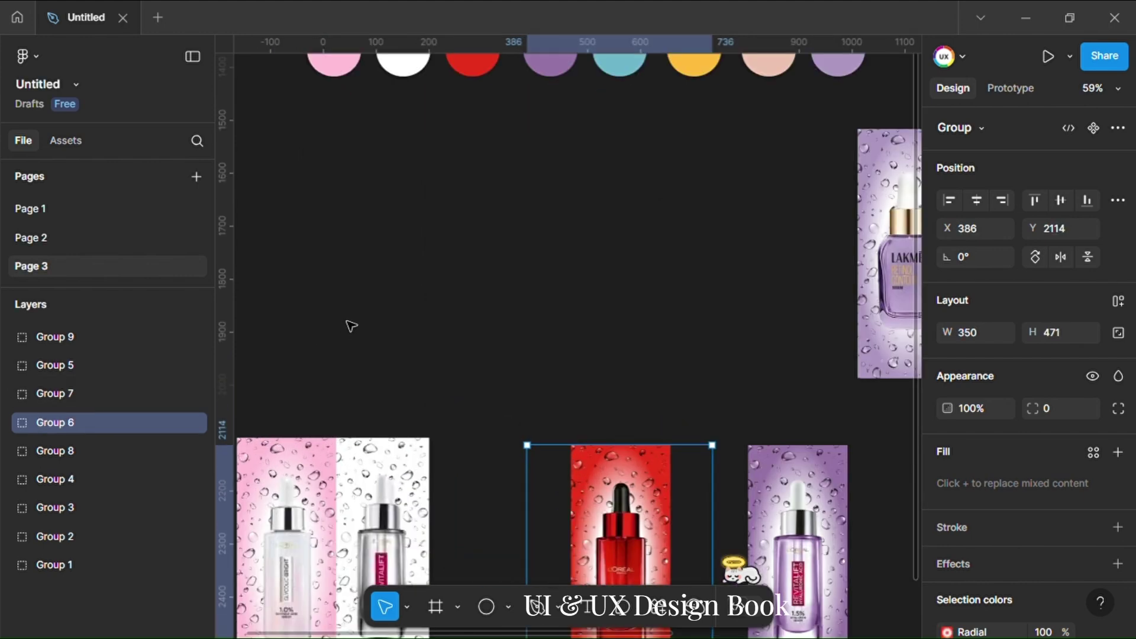
left_click_drag(460, 320, 522, 147)
left_click_drag(677, 402, 537, 395)
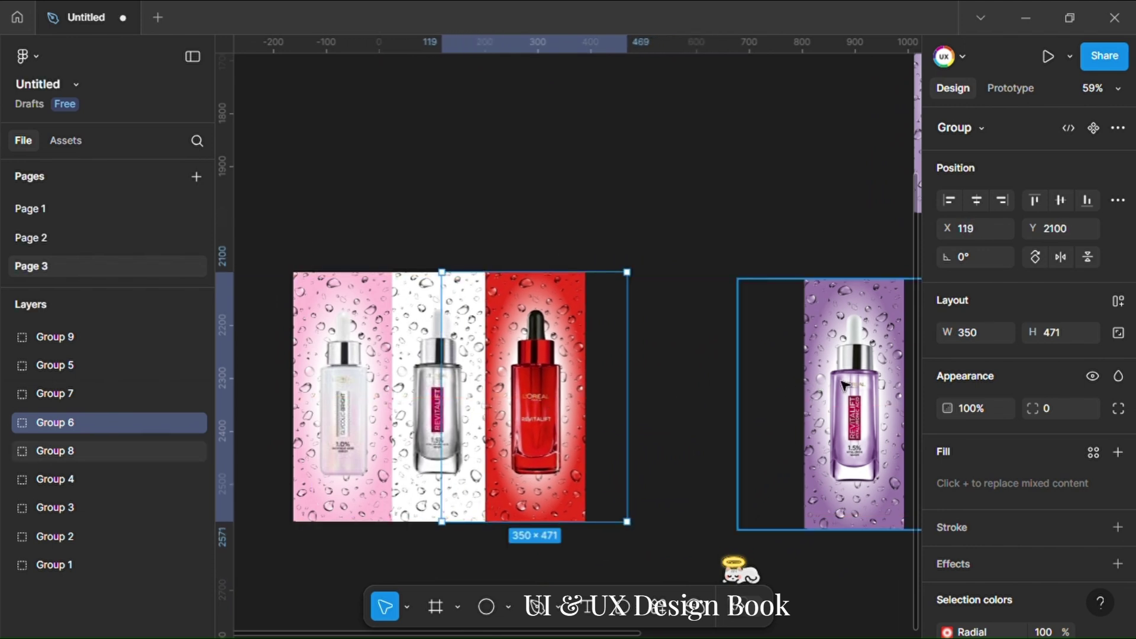
left_click(845, 386)
left_click_drag(879, 408, 655, 397)
left_click(646, 217)
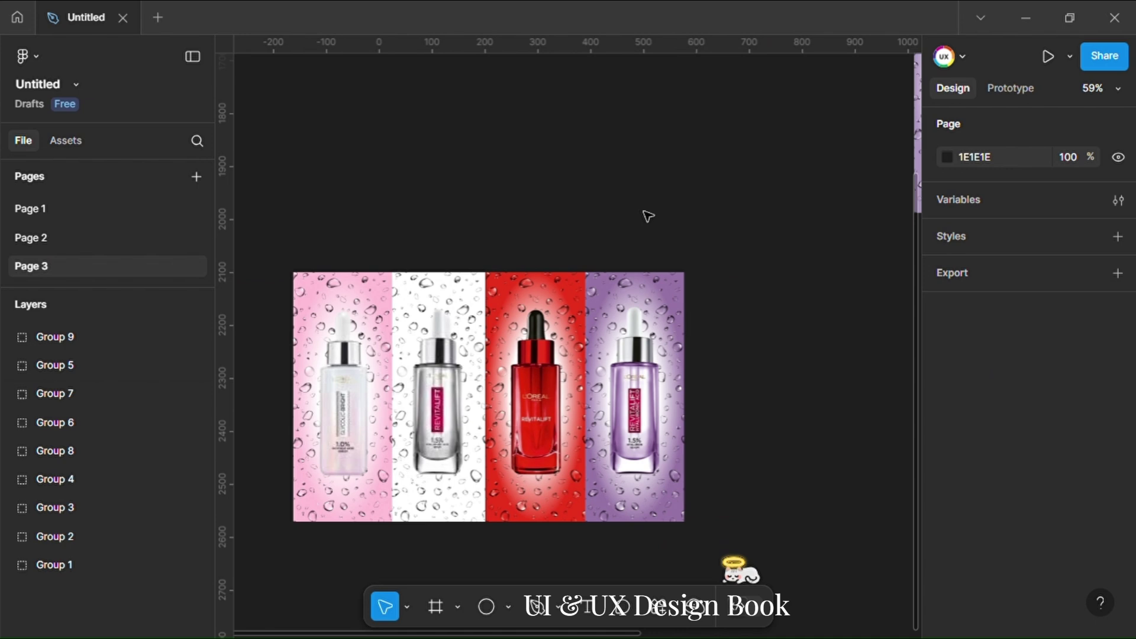
scroll(646, 217, "down", 4)
scroll(778, 334, "down", 2)
left_click_drag(811, 379, 686, 472)
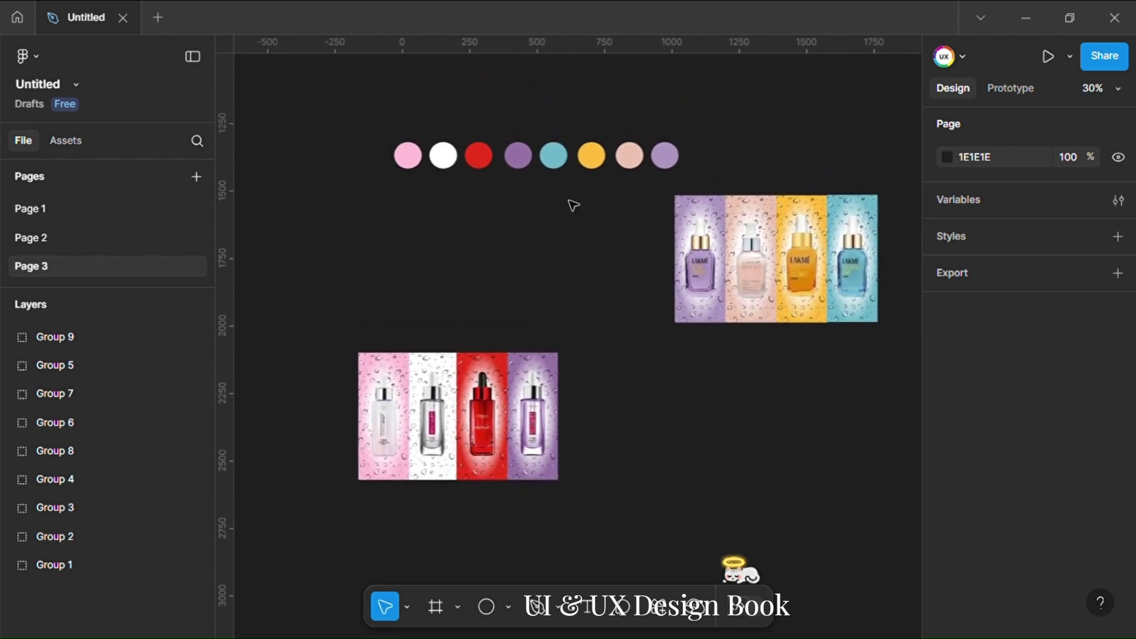
left_click(528, 157)
scroll(1007, 477, "down", 5)
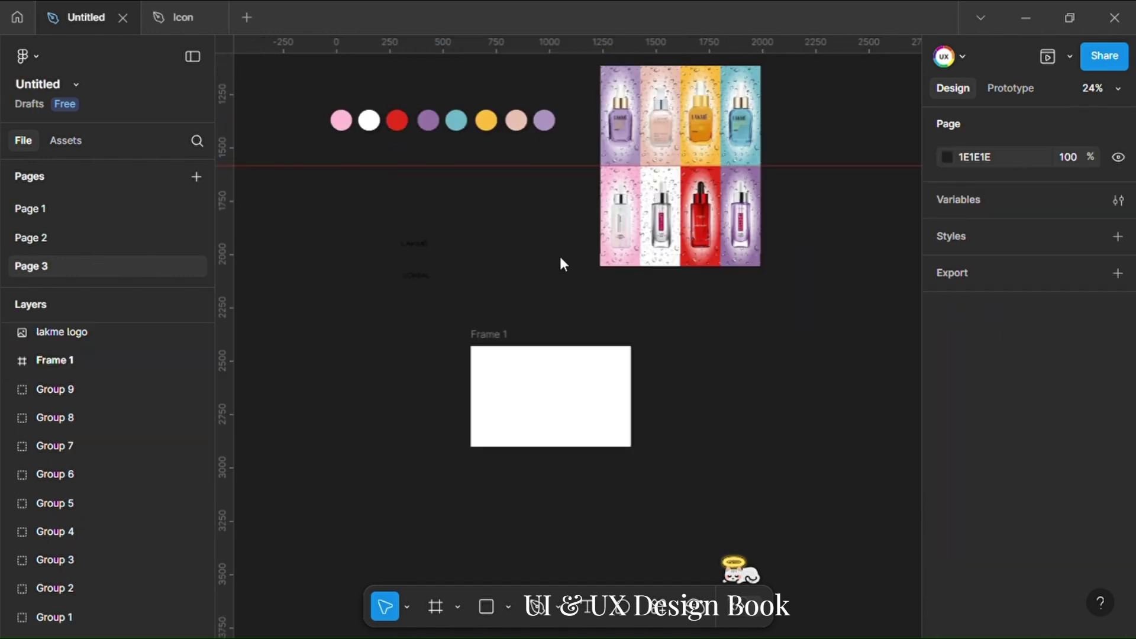
Step: Move the four Lakmé serum panels into Frame 1 so they fill it
left_click(601, 411)
left_click_drag(827, 131, 597, 126)
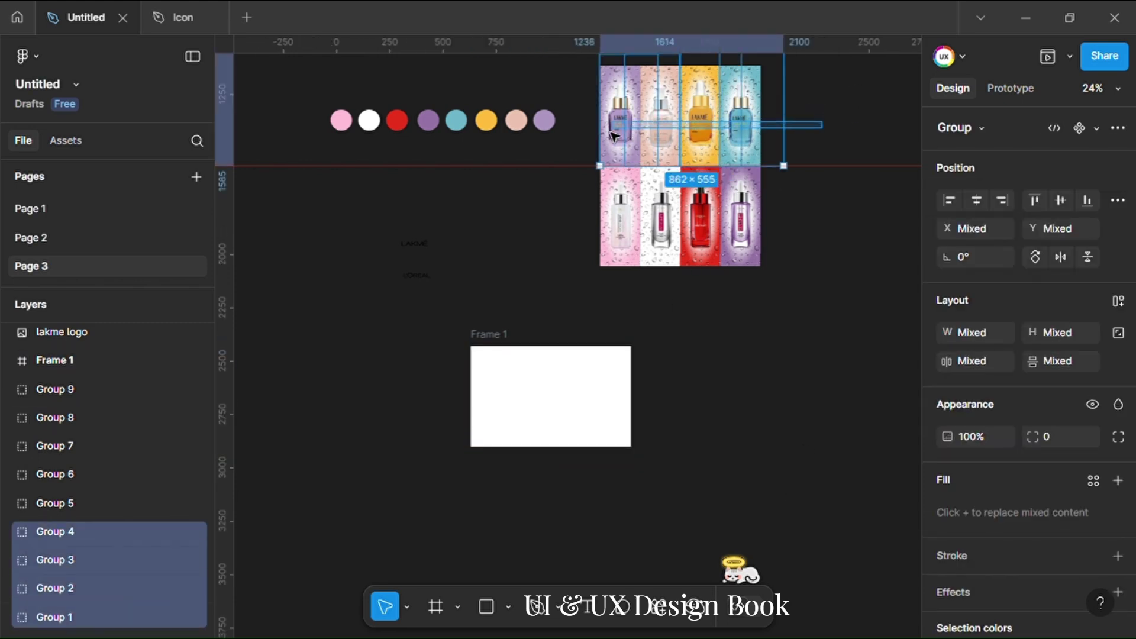
left_click_drag(687, 148, 565, 407)
Step: Place the four L'Oréal serum panels directly beneath Frame 1, aligned with the Lakmé panels
left_click(730, 298)
left_click_drag(556, 219, 667, 224)
scroll(497, 497, "up", 3)
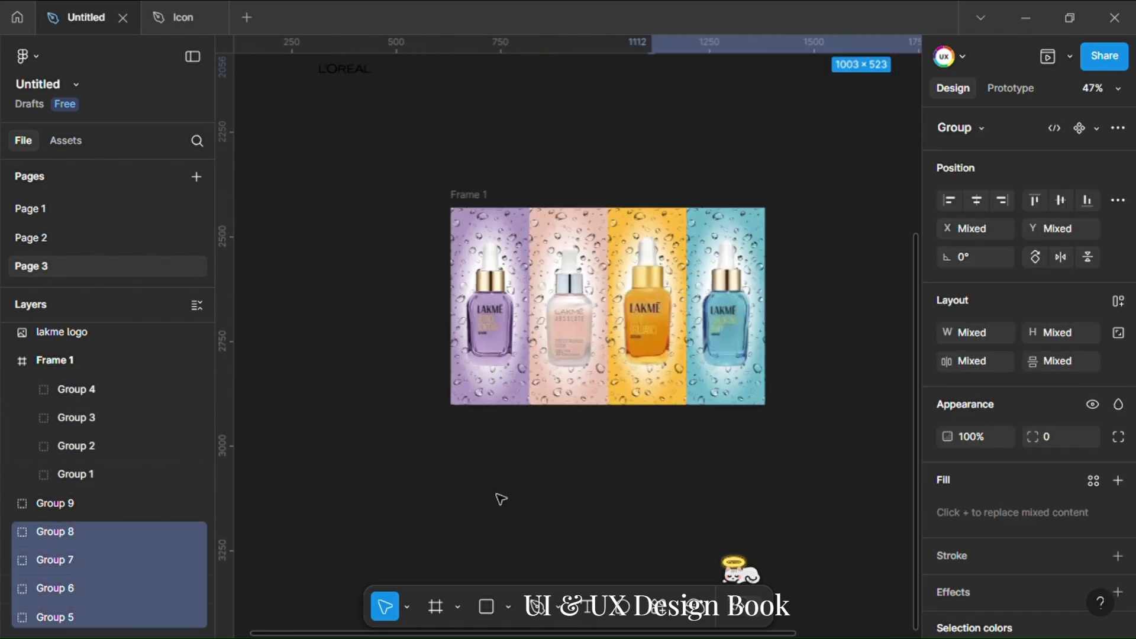
scroll(839, 162, "up", 3)
left_click_drag(816, 142, 596, 432)
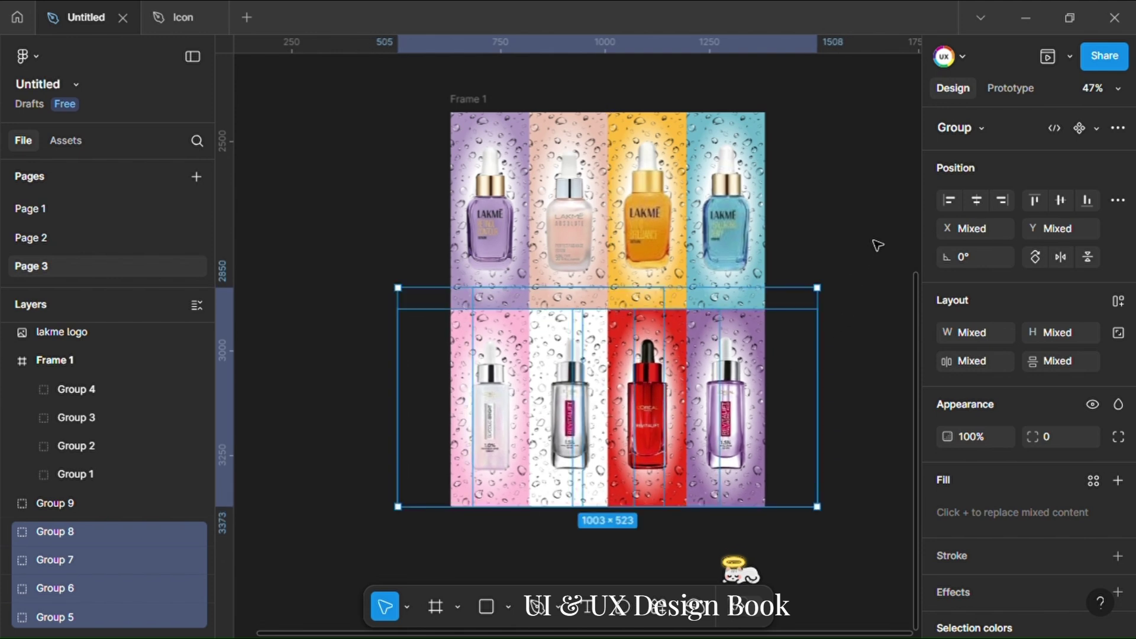
left_click(887, 255)
Step: Move the pink L'Oréal serum panel directly above Frame 1 by setting its Y position to 1960
left_click(459, 399)
left_click(461, 404)
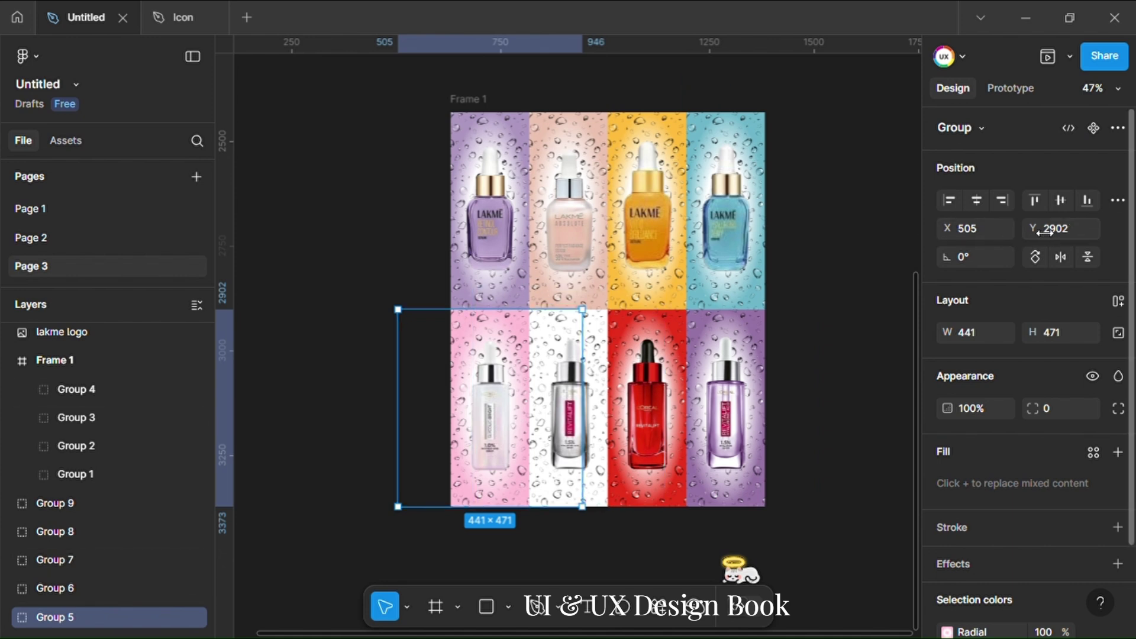
left_click_drag(1044, 231, 228, 248)
left_click_drag(1032, 228, 473, 238)
scroll(473, 237, "up", 3)
left_click_drag(1032, 227, 743, 195)
key("Down")
key("Down")
key("Down")
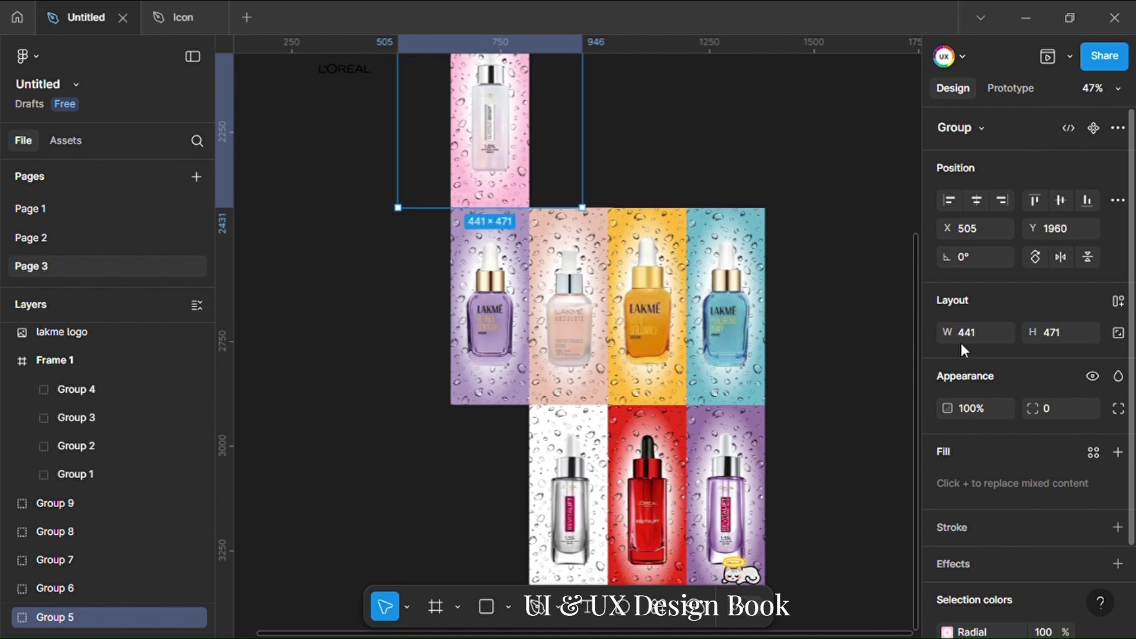
Step: Move the red L'Oréal serum panel directly above Frame 1 at X 924, Y 1960
left_click(86, 589)
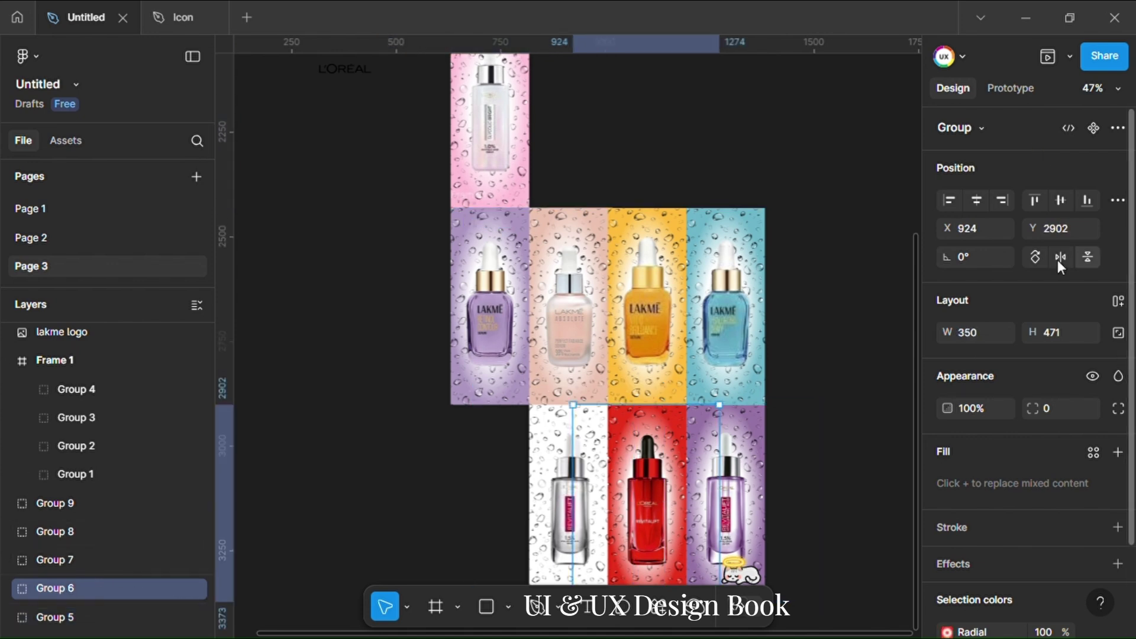
left_click_drag(1054, 234, 243, 174)
left_click_drag(1032, 228, 604, 153)
left_click_drag(986, 233, 846, 165)
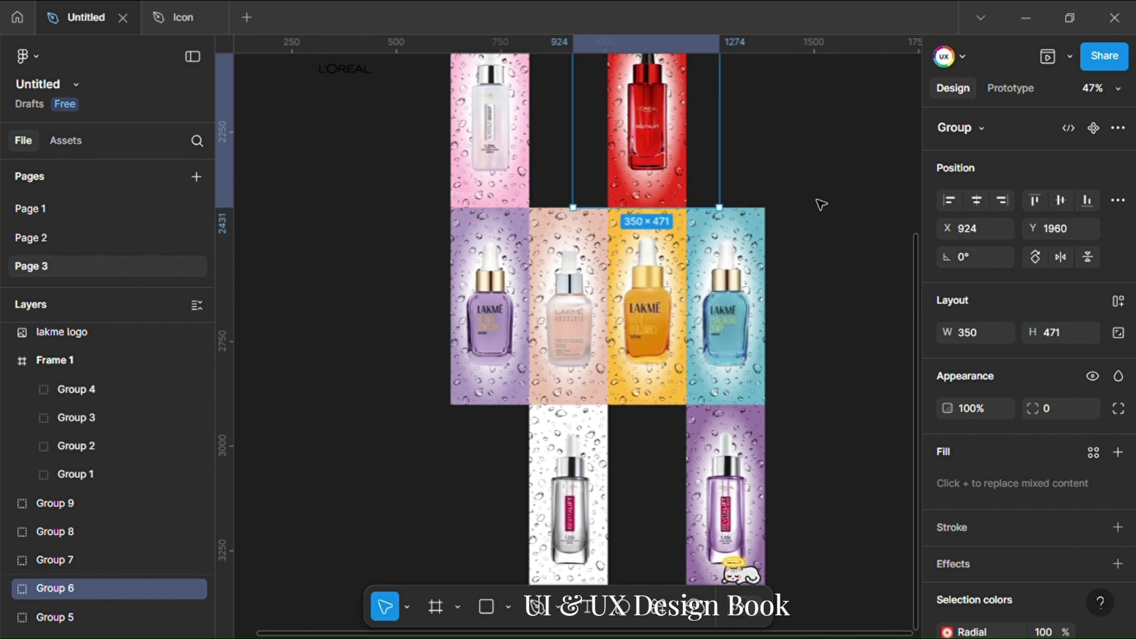
left_click(720, 520, "shift")
left_click(565, 505, "shift")
left_click(665, 118, "shift")
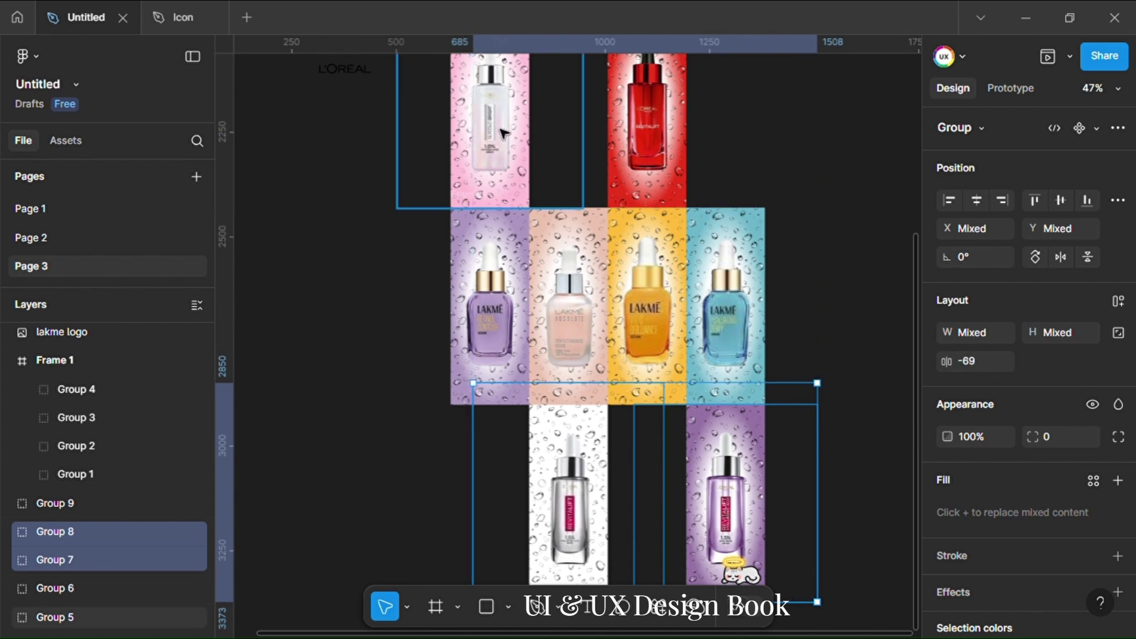
left_click(502, 133, "shift")
left_click(87, 598)
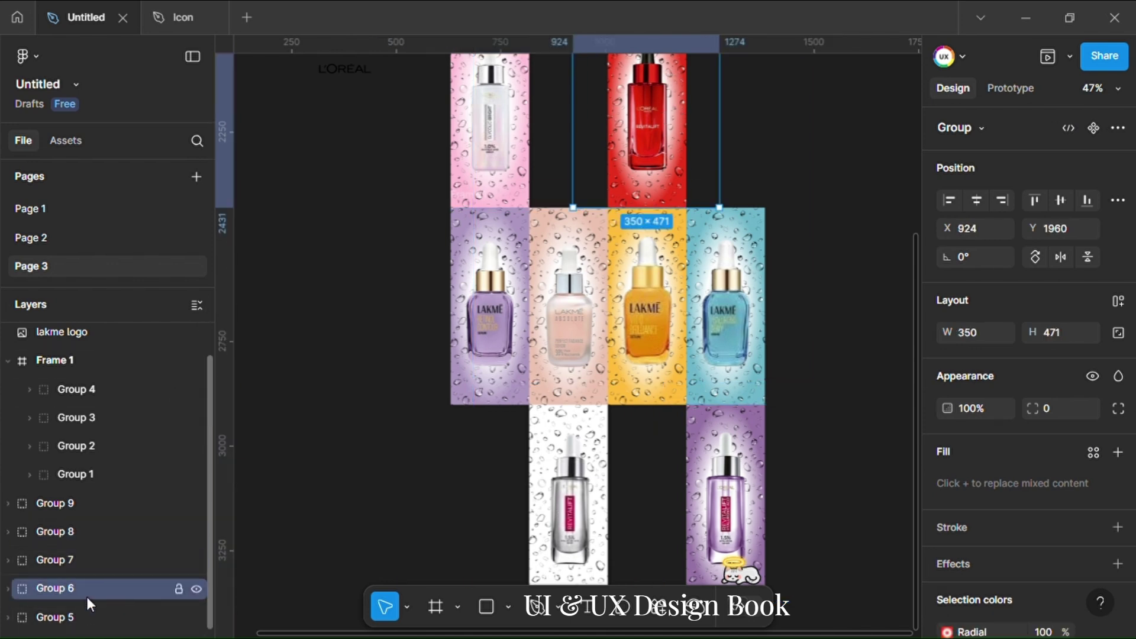
left_click(287, 538)
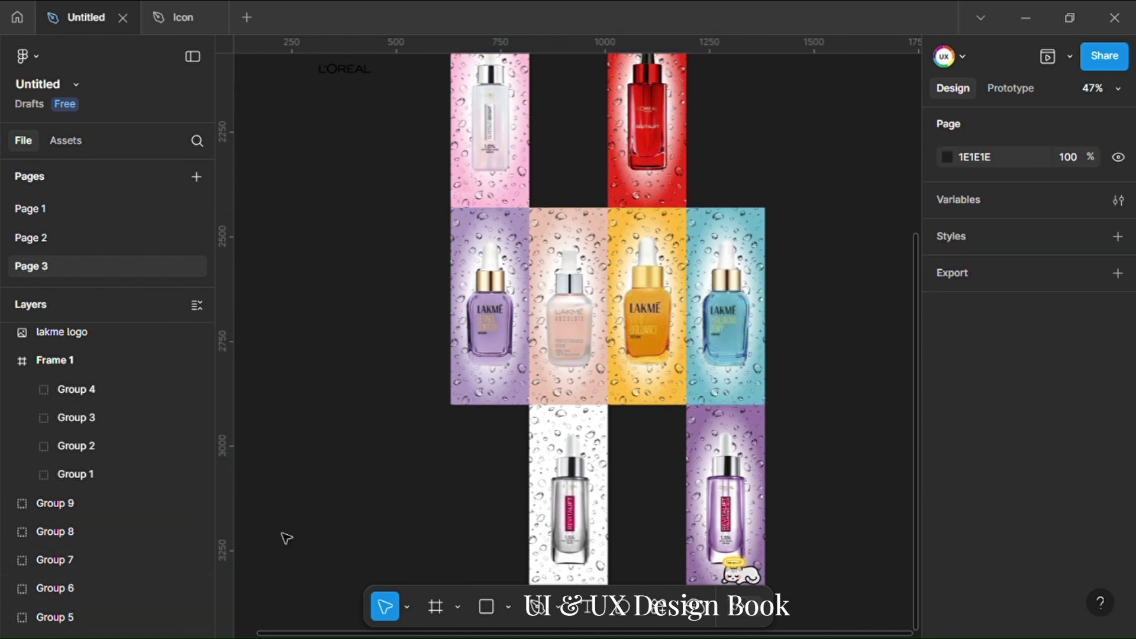
Step: Nest Groups 5 to 8 inside Frame 1, above Group 4 in the layer order
left_click(139, 616)
left_click(86, 556, "shift")
left_click(83, 527, "shift")
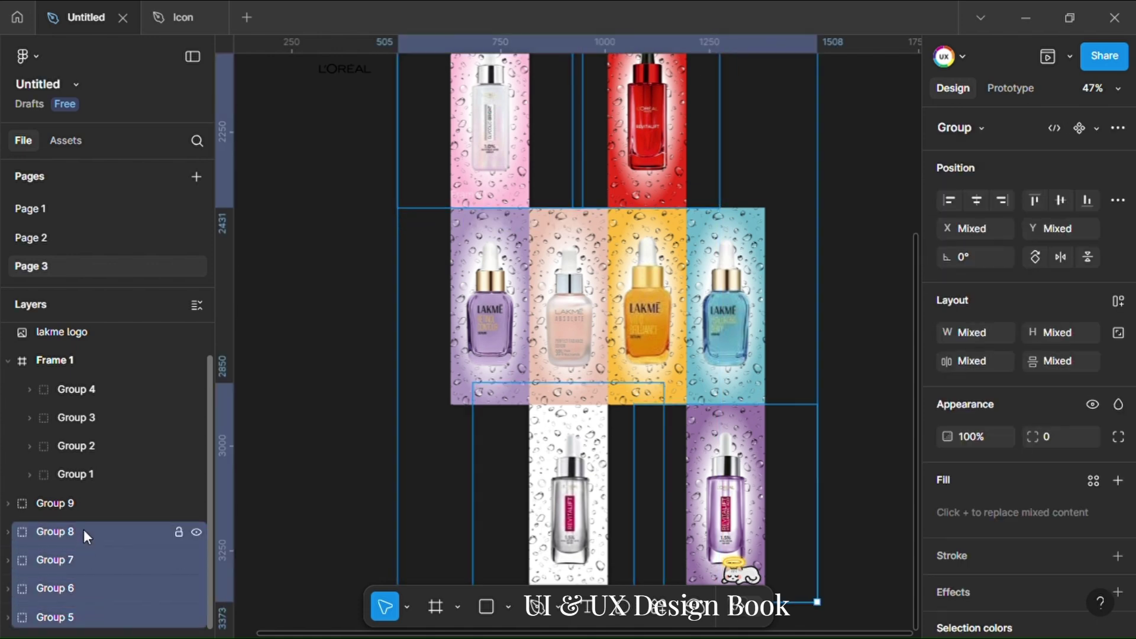
left_click_drag(84, 556, 82, 375)
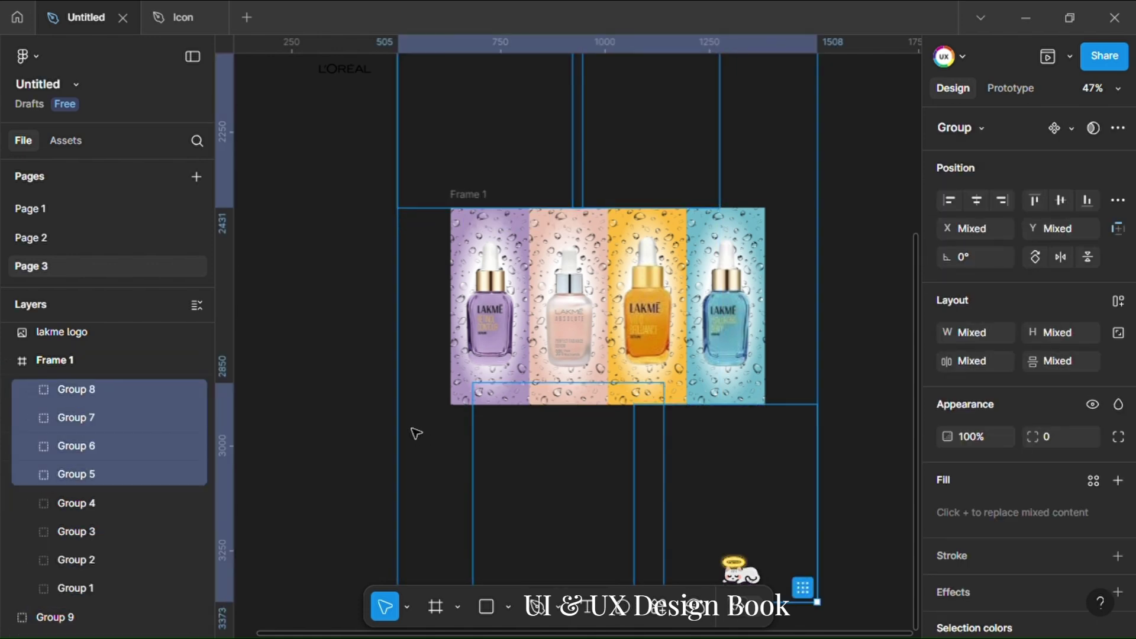
left_click(316, 382)
left_click_drag(298, 76, 684, 386)
left_click(343, 262)
left_click_drag(326, 267, 814, 392)
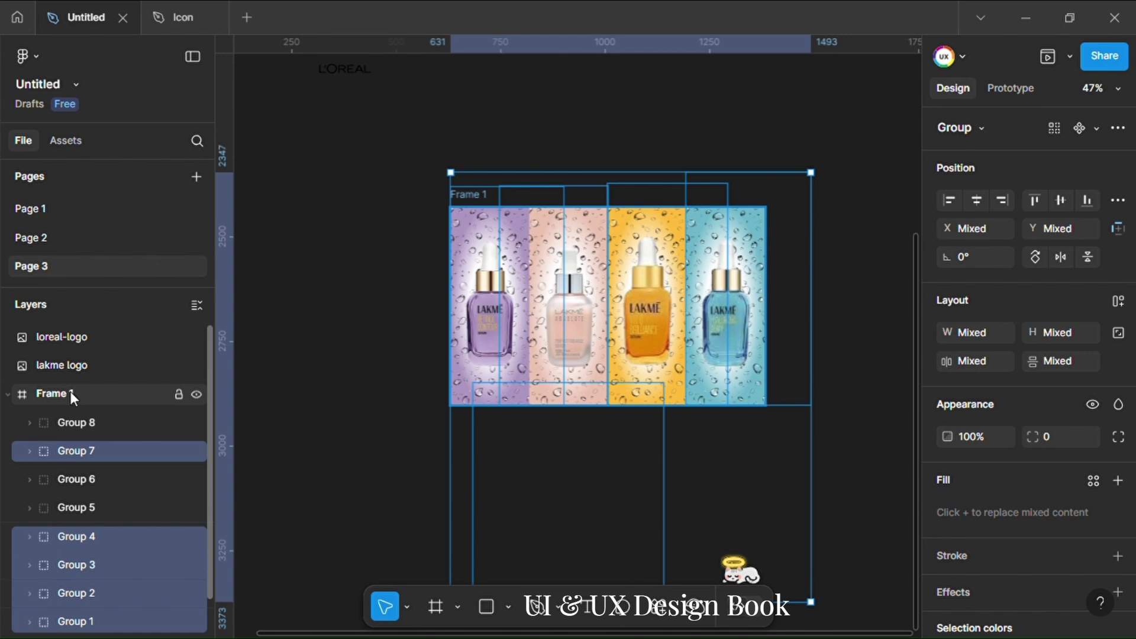
Step: Turn Frame 1's Clip content off and back on to check the panels placed above and below it
left_click(72, 395)
left_click(944, 363)
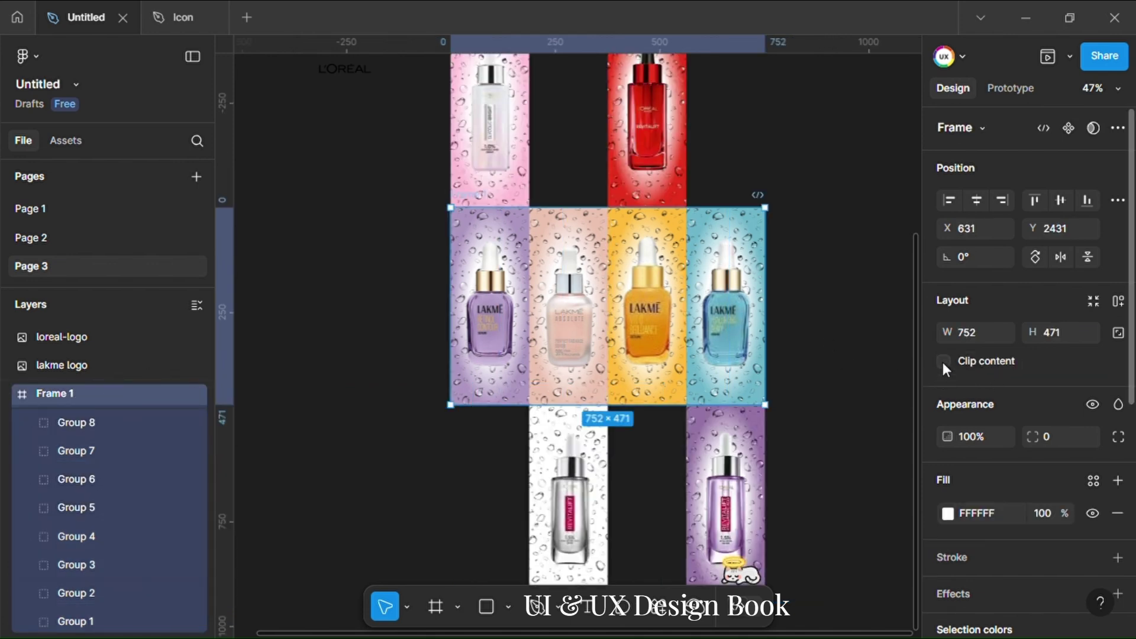
left_click(942, 360)
scroll(834, 358, "up", 3)
scroll(835, 358, "down", 2)
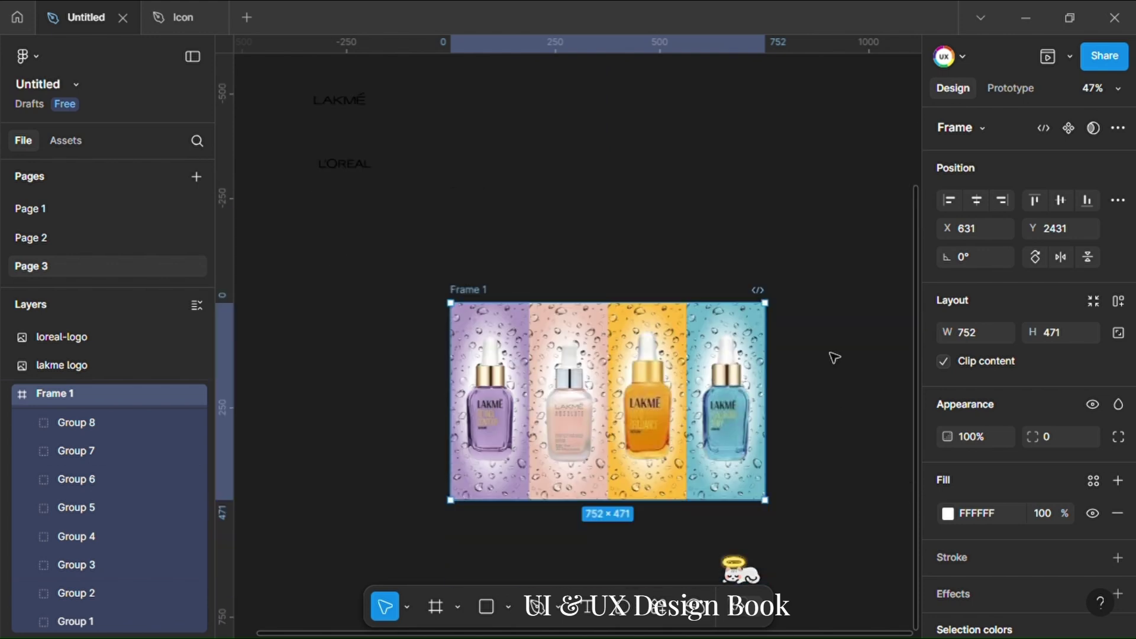
Step: Move the Lakmé logo into Frame 1, centred above the serum bottles
left_click_drag(347, 172, 443, 200)
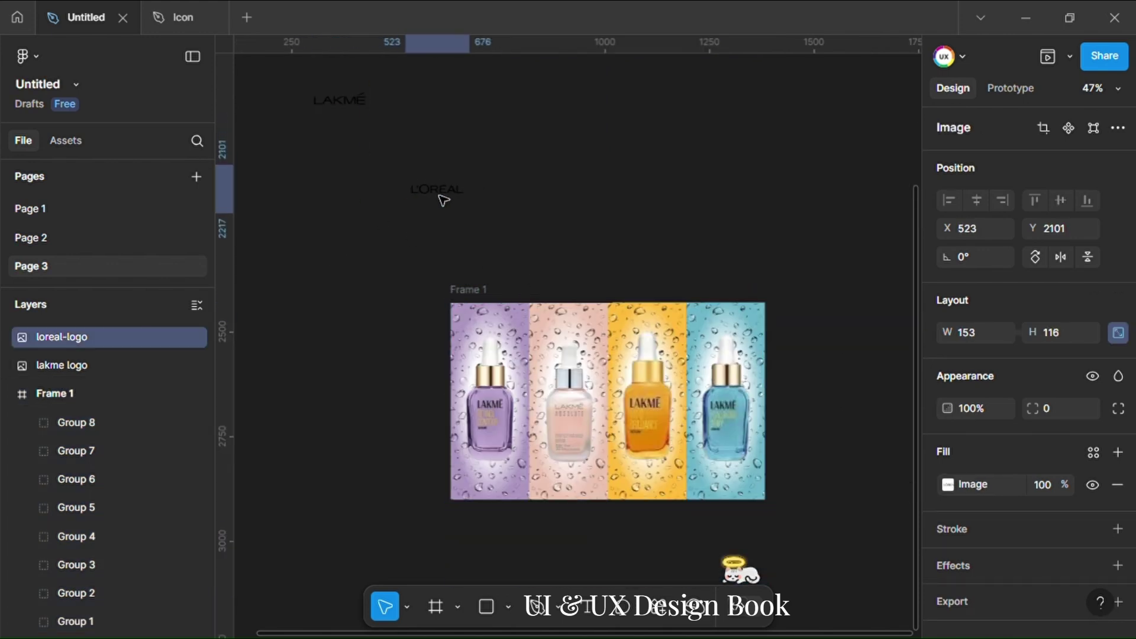
key("ctrl+z")
left_click_drag(340, 101, 626, 328)
left_click(672, 246)
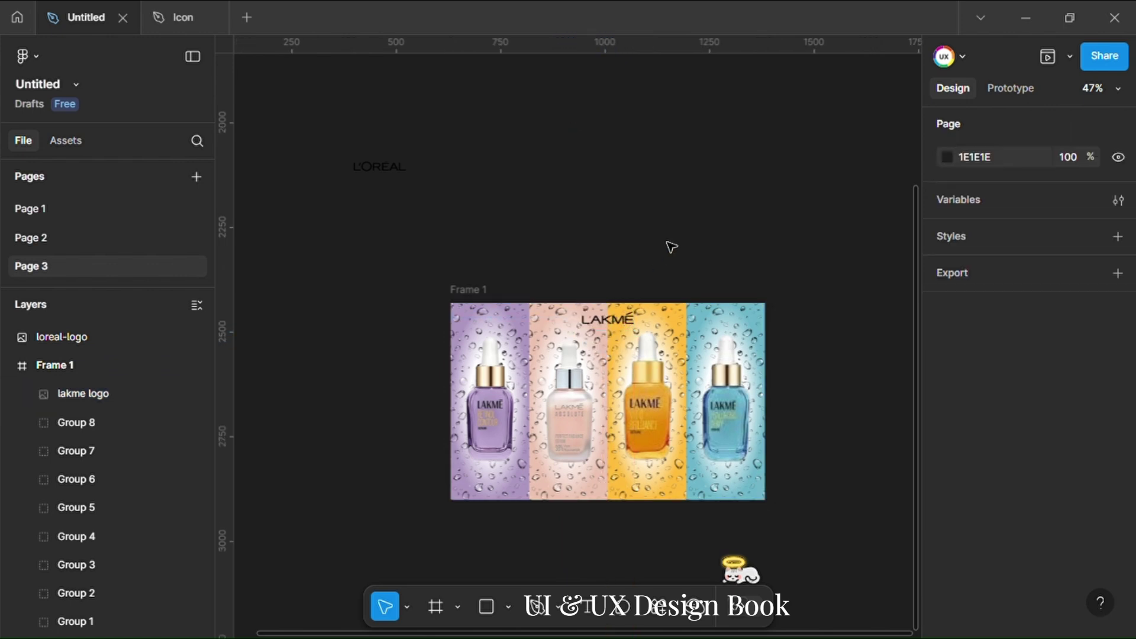
Step: Duplicate Frame 1 directly below itself at X 631, Y 3148, and turn off Clip content on the copy
scroll(671, 246, "down", 3)
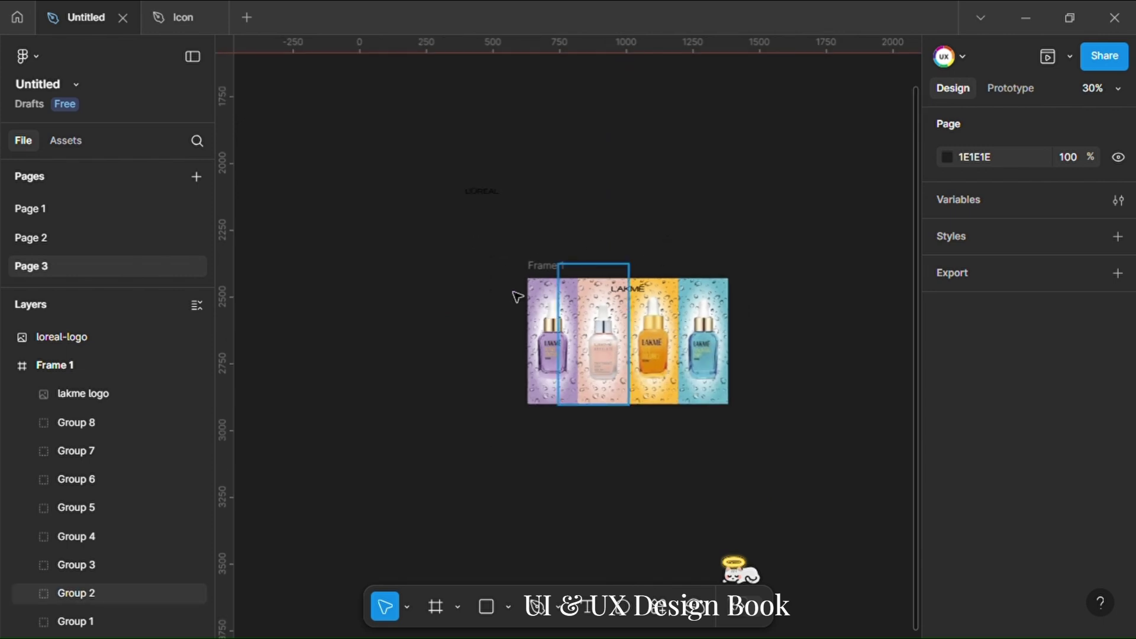
left_click(67, 360)
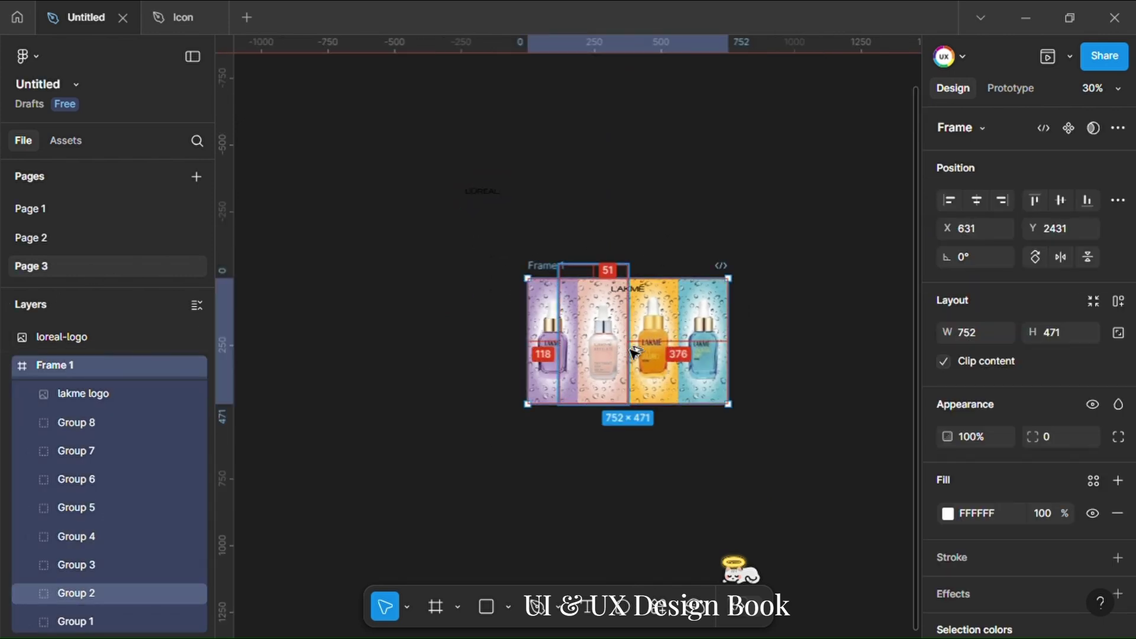
left_click_drag(644, 371, 648, 537)
scroll(834, 344, "down", 3)
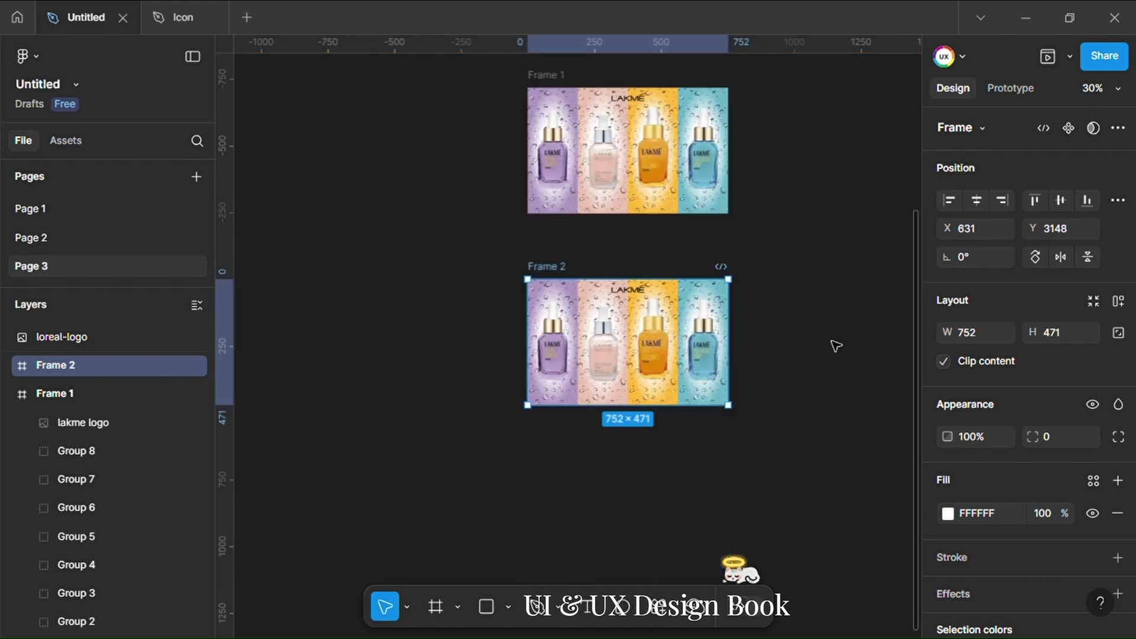
left_click(945, 360)
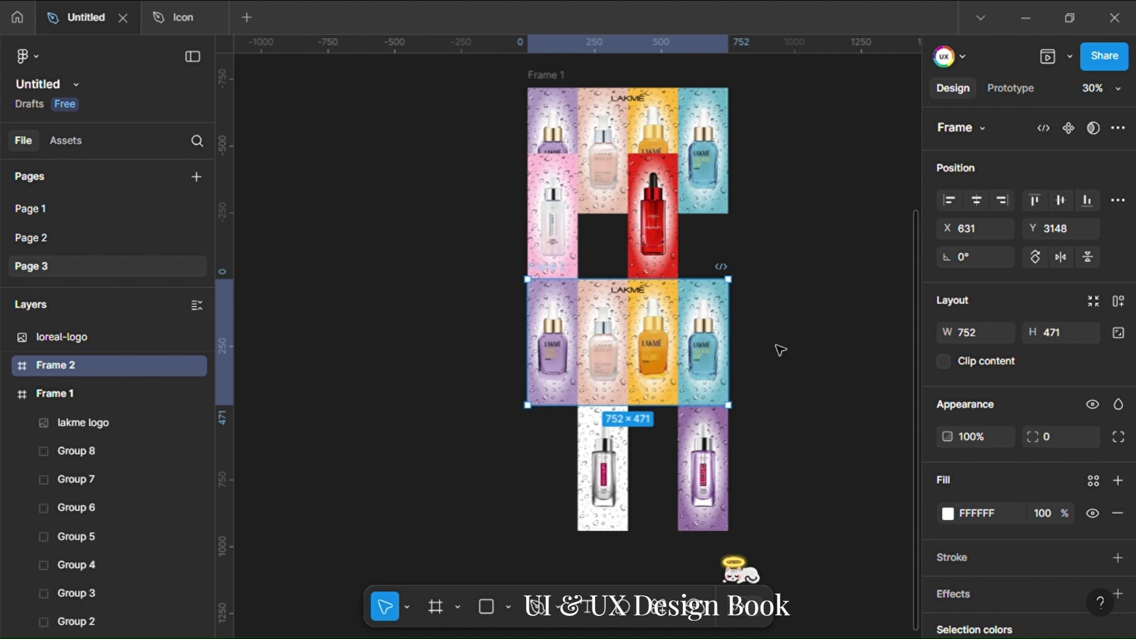
Step: Move the purple Lakmé panel directly beneath Frame 2 by setting its Y position to 421
scroll(779, 351, "up", 3)
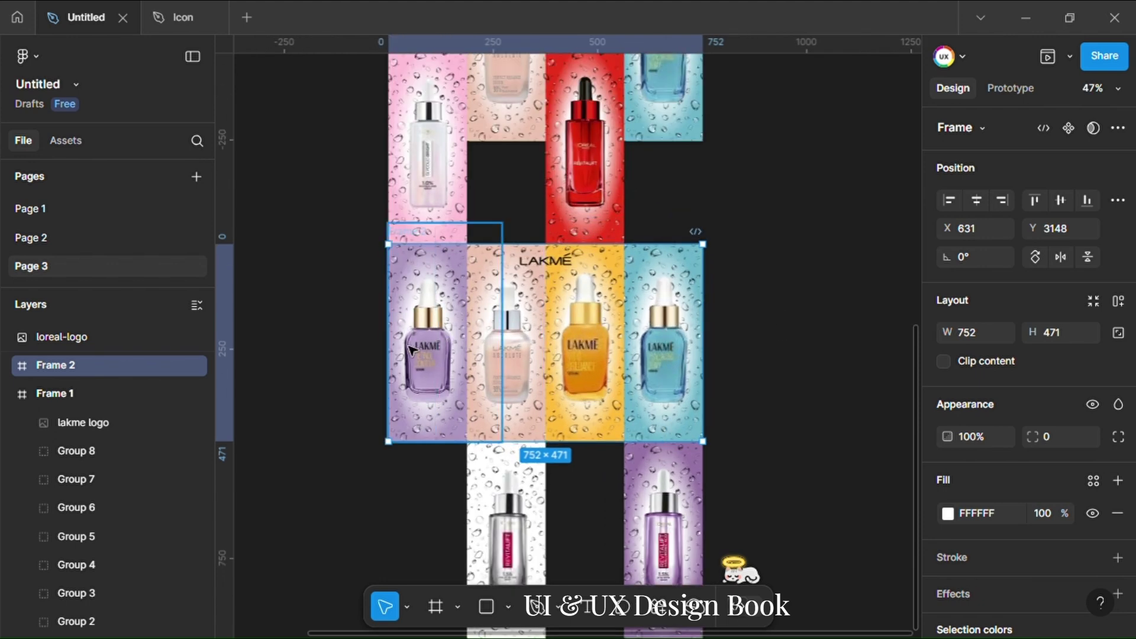
left_click(428, 341)
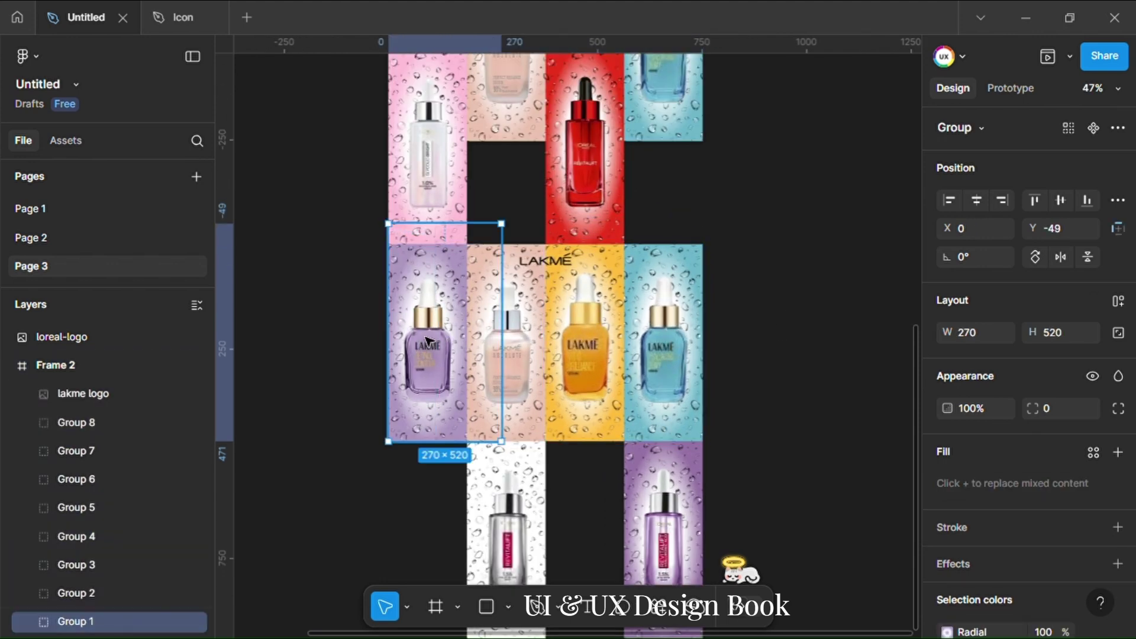
left_click_drag(1033, 233, 1047, 232)
key("Up")
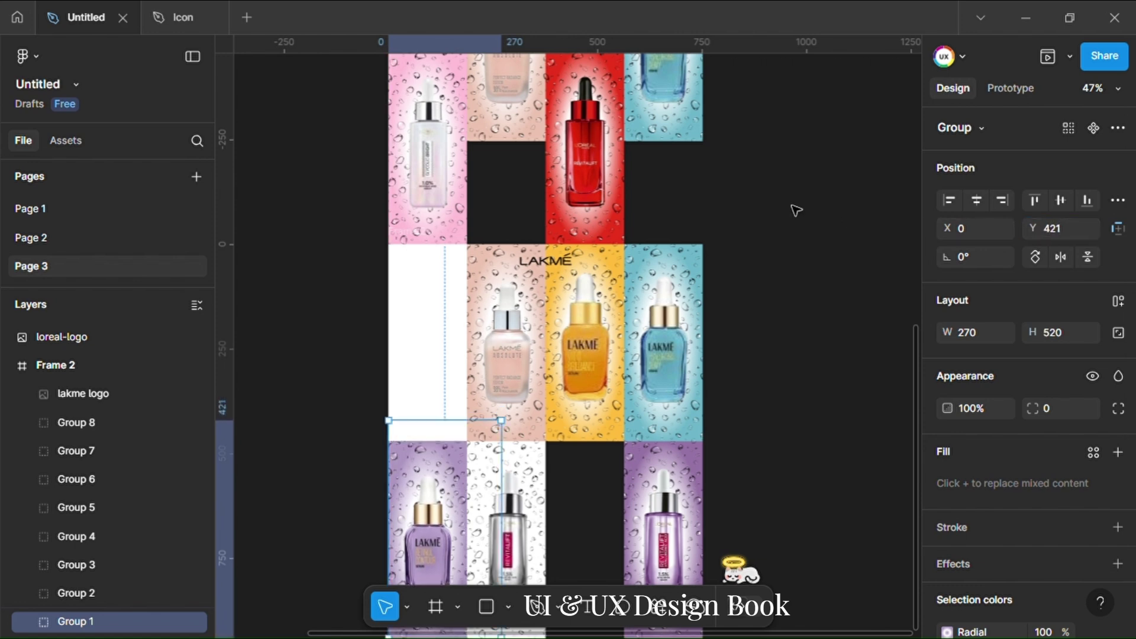
Step: Move the pink L'Oréal panel down into Frame 2's empty first column at Y 0
left_click(456, 203)
left_click_drag(1027, 229, 614, 326)
left_click_drag(1048, 235, 89, 264)
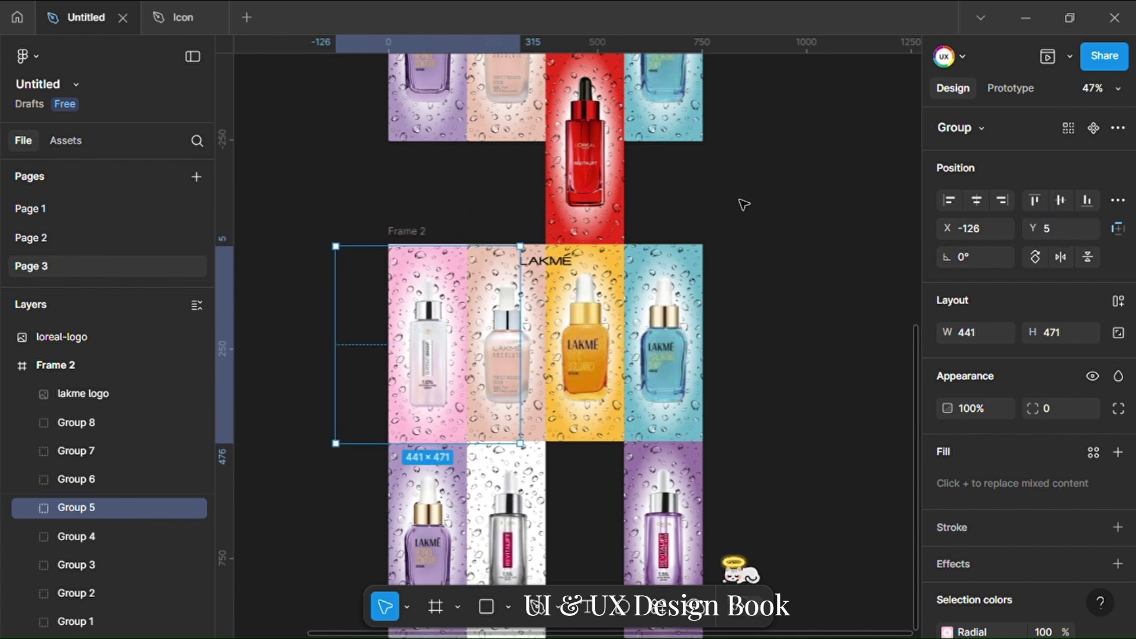
key("Up")
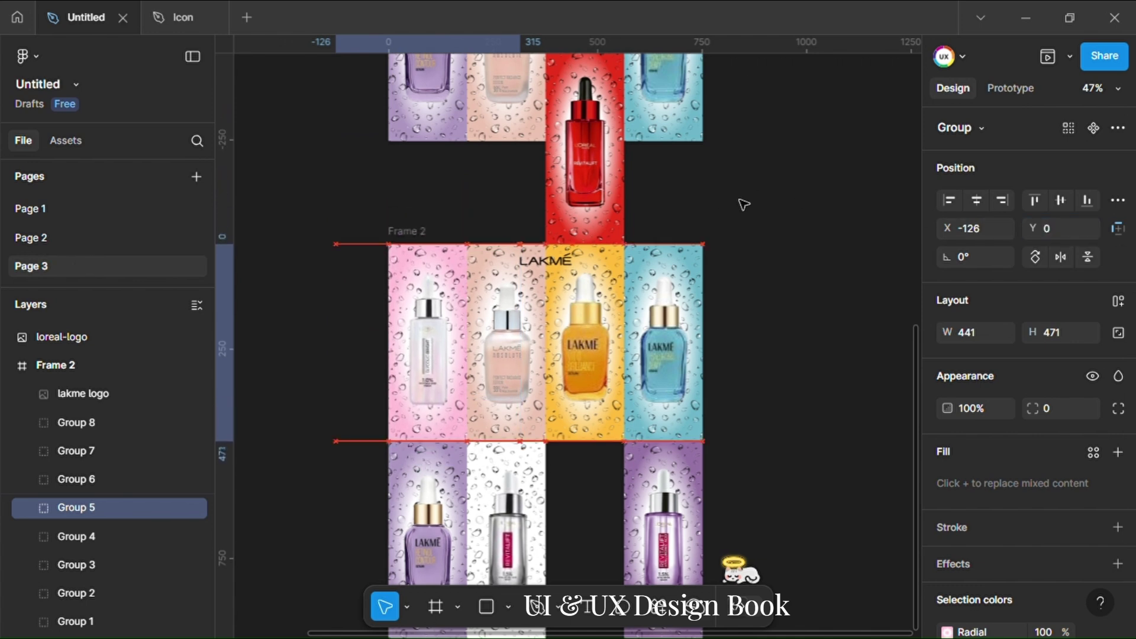
Step: Move the peach Lakmé panel directly above Frame 2 by setting its Y position to -522
scroll(850, 279, "down", 2)
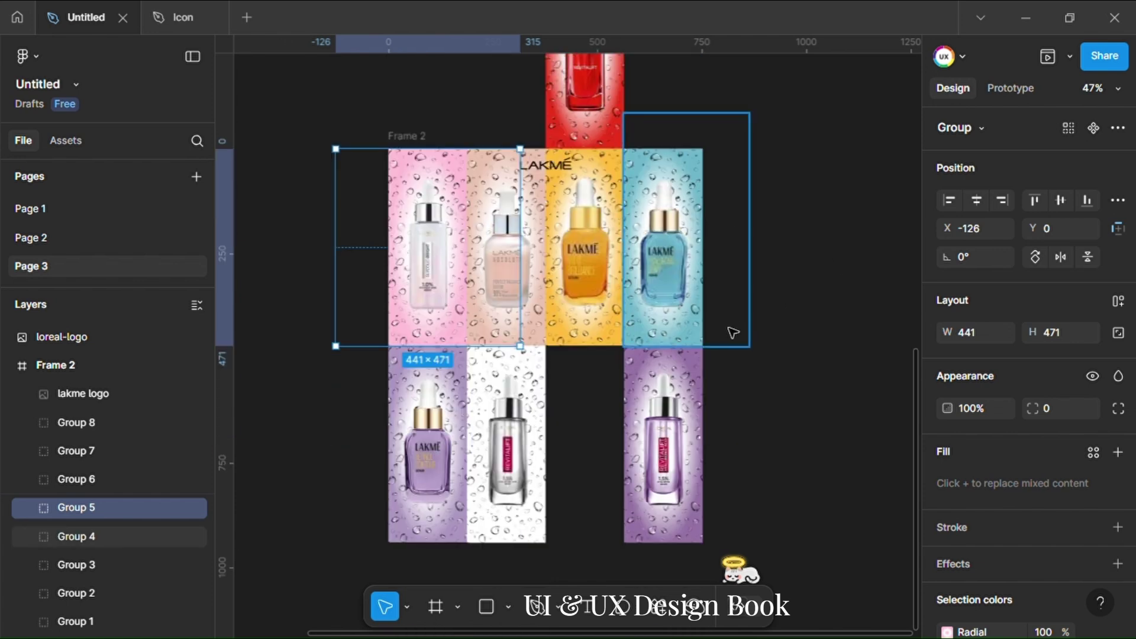
left_click(537, 261)
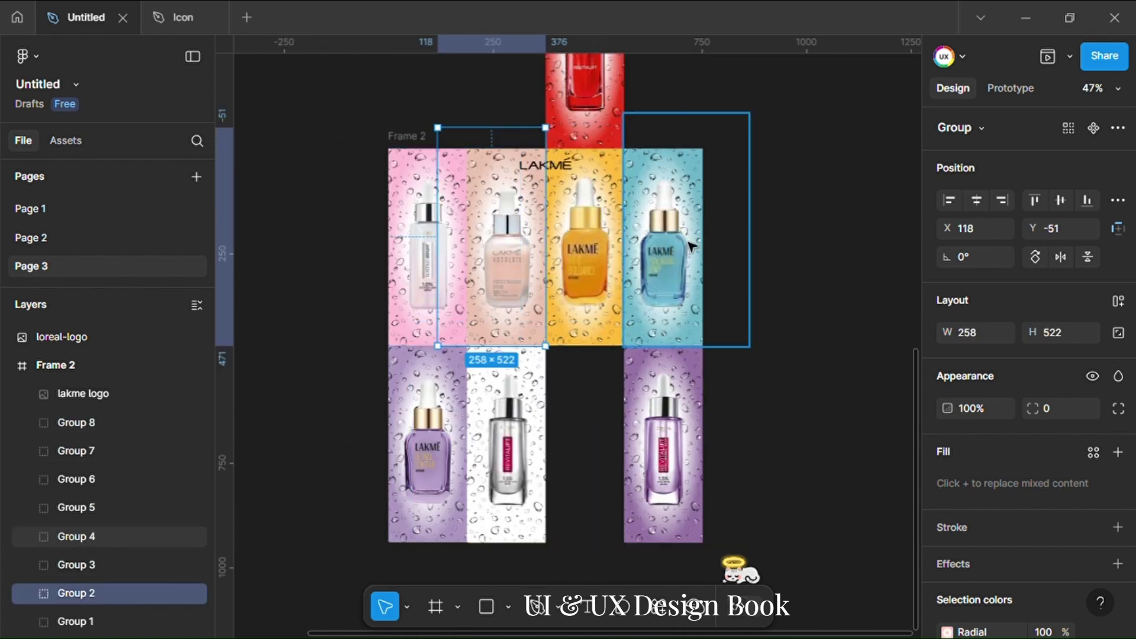
left_click_drag(1042, 229, 876, 229)
left_click_drag(980, 233, 765, 200)
key("Down")
key("Down")
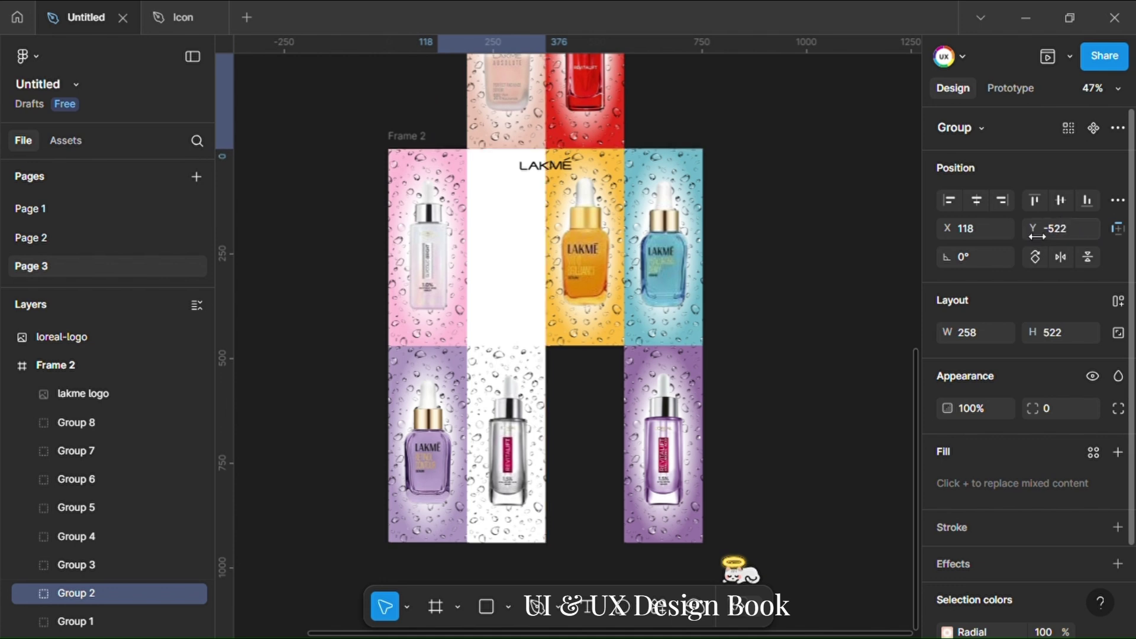
Step: Move the white L'Oréal panel up into Frame 2's empty second column at Y -52
left_click(518, 456)
left_click_drag(1041, 229, 255, 226)
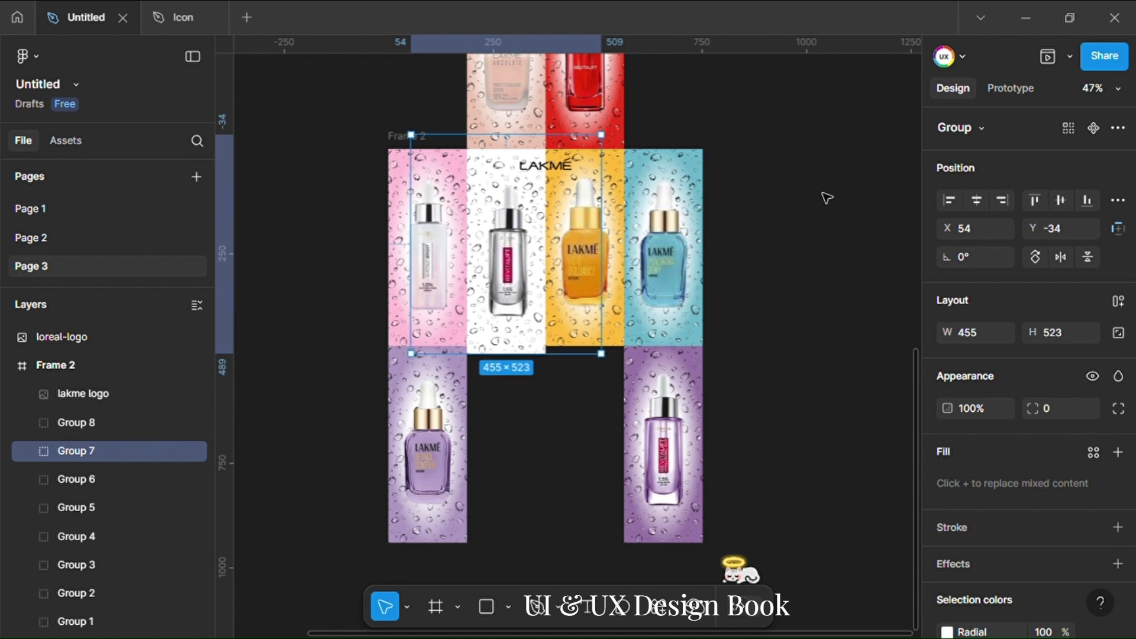
key("Up")
key("Up")
key("Up")
key("Up")
key("Up")
key("Up")
key("Up")
key("Up")
key("Up")
key("Up")
key("Up")
key("Up")
key("Up")
key("Up")
key("Up")
key("Up")
key("Up")
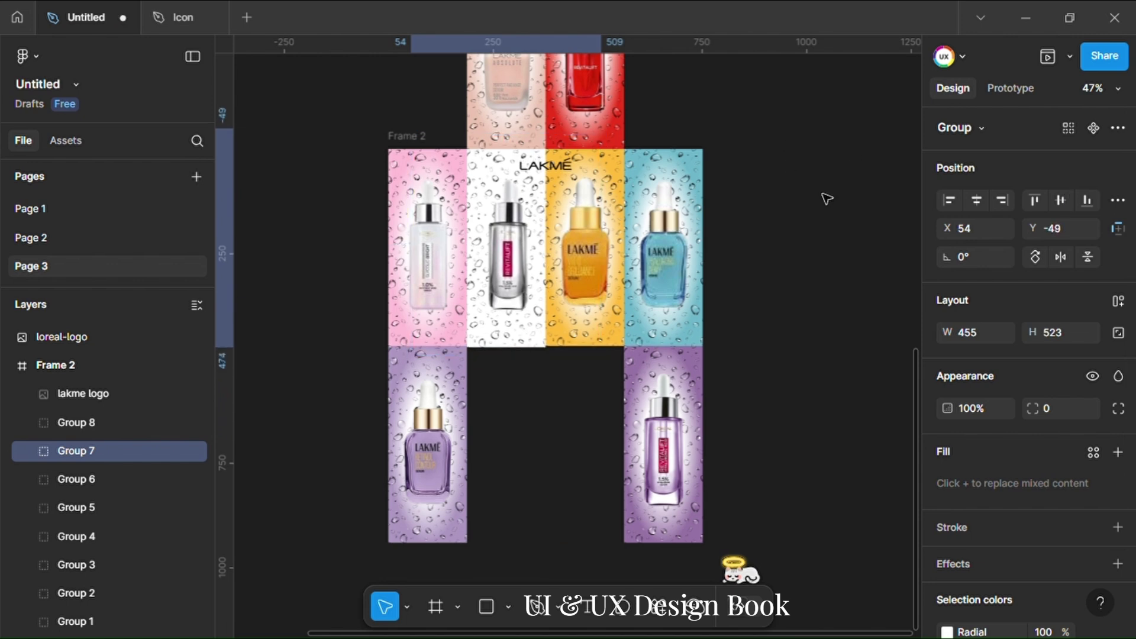
key("Up")
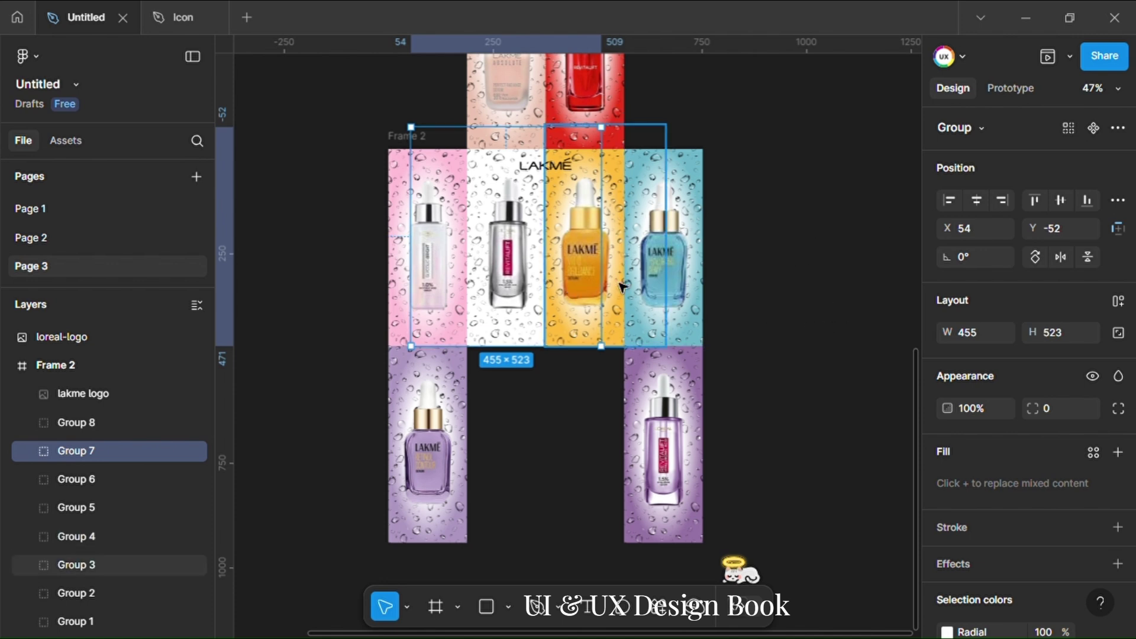
Step: Move the yellow Lakmé panel directly beneath Frame 2 at X 376, Y 414
left_click(75, 565)
left_click(1049, 232)
type("9")
key("Return")
left_click_drag(16, 230, 1059, 234)
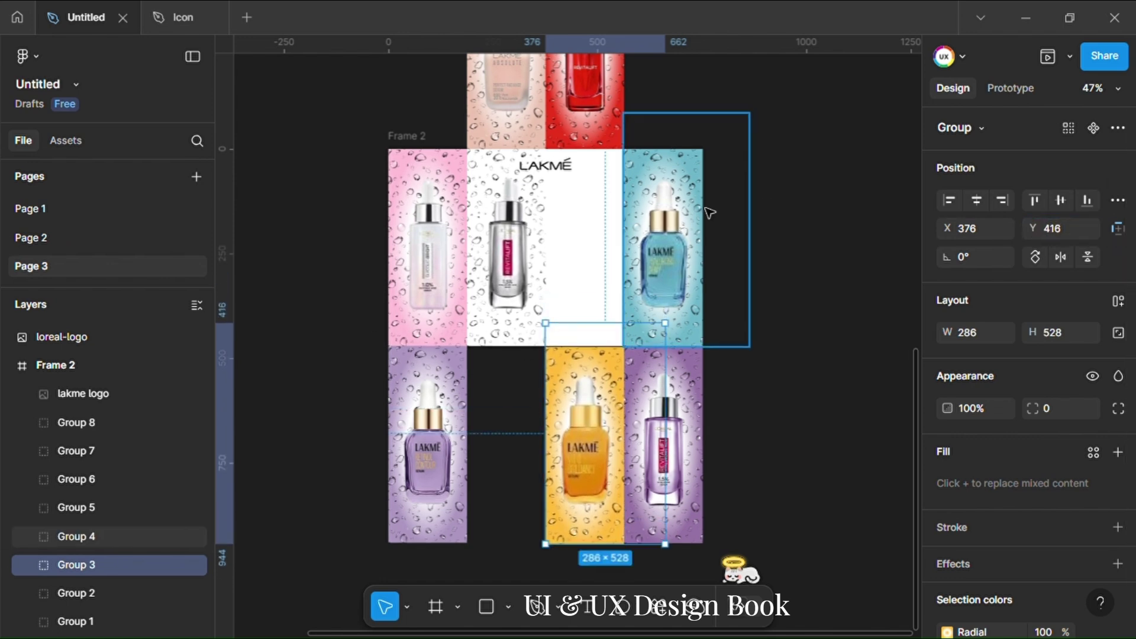
key("Left")
key("Left")
key("Left")
key("ctrl+z")
key("ctrl+z")
key("ctrl+z")
key("ctrl+z")
key("Down")
key("Down")
key("Down")
key("Down")
key("Down")
key("Down")
key("Down")
key("Down")
key("Down")
key("Down")
key("Down")
key("Down")
key("Down")
key("Down")
key("Down")
key("Down")
key("Down")
key("Down")
key("Down")
key("Down")
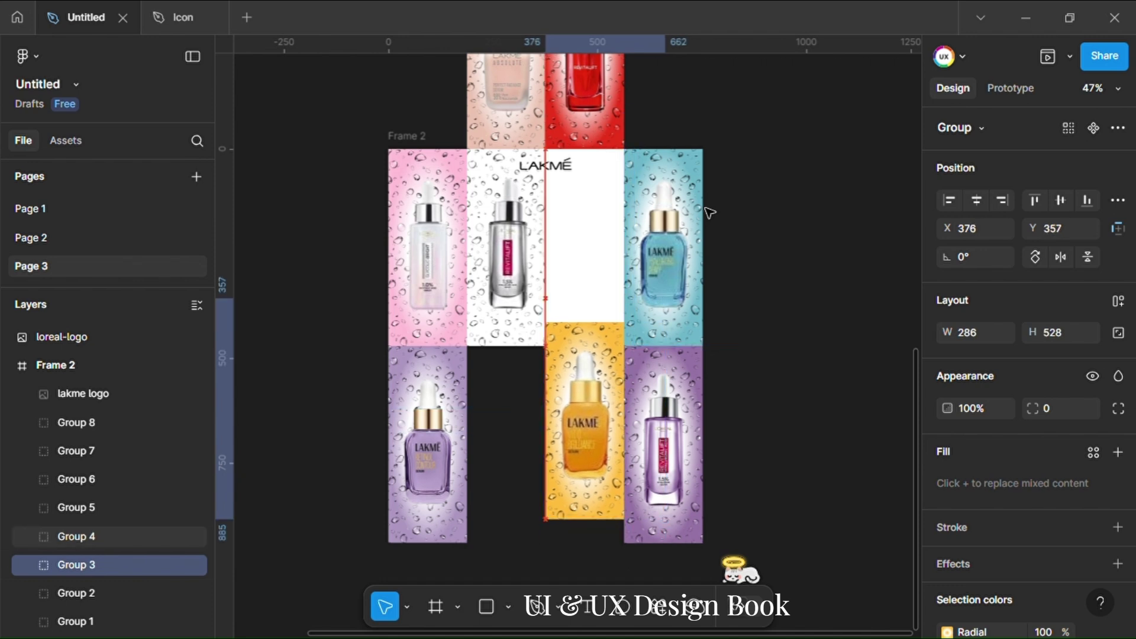
key("Down")
key("Down")
key("Down")
key("Down")
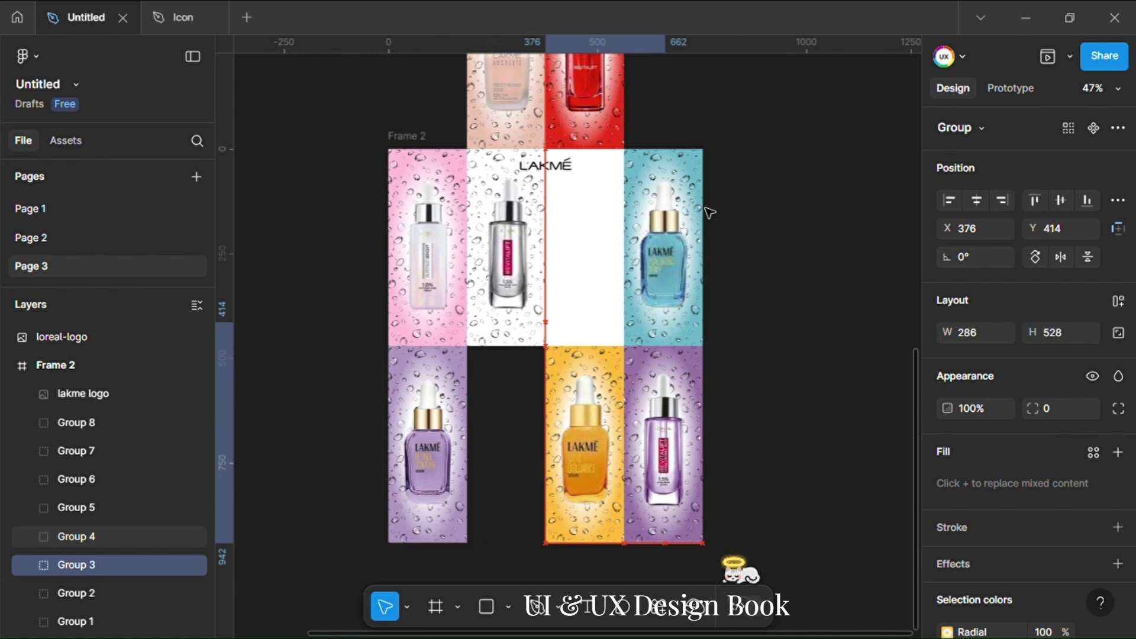
key("Up")
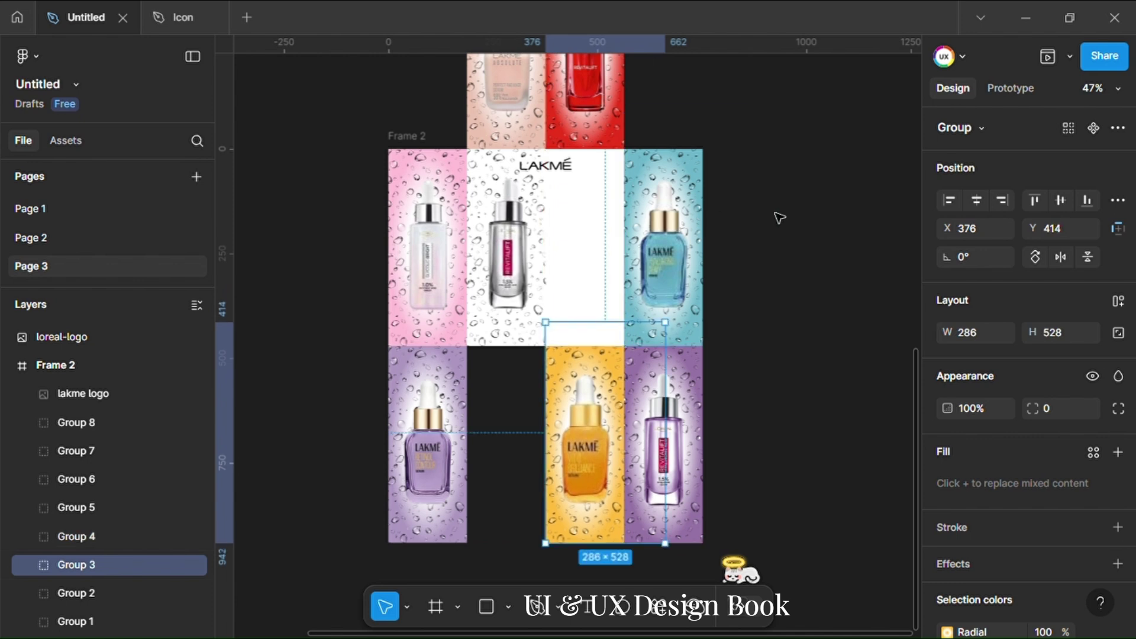
Step: Move the red L'Oréal panel down into Frame 2's empty third column at Y -1
left_click(618, 118)
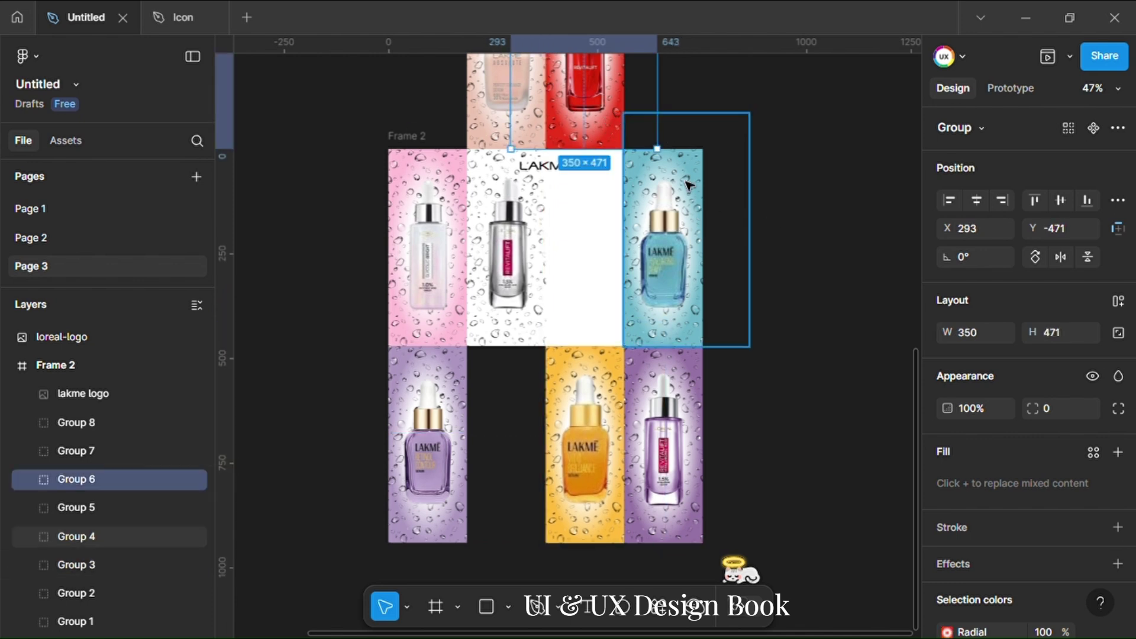
mouse_move(1042, 236)
left_mouse_down()
mouse_move(1016, 238)
mouse_move(1046, 231)
left_mouse_up()
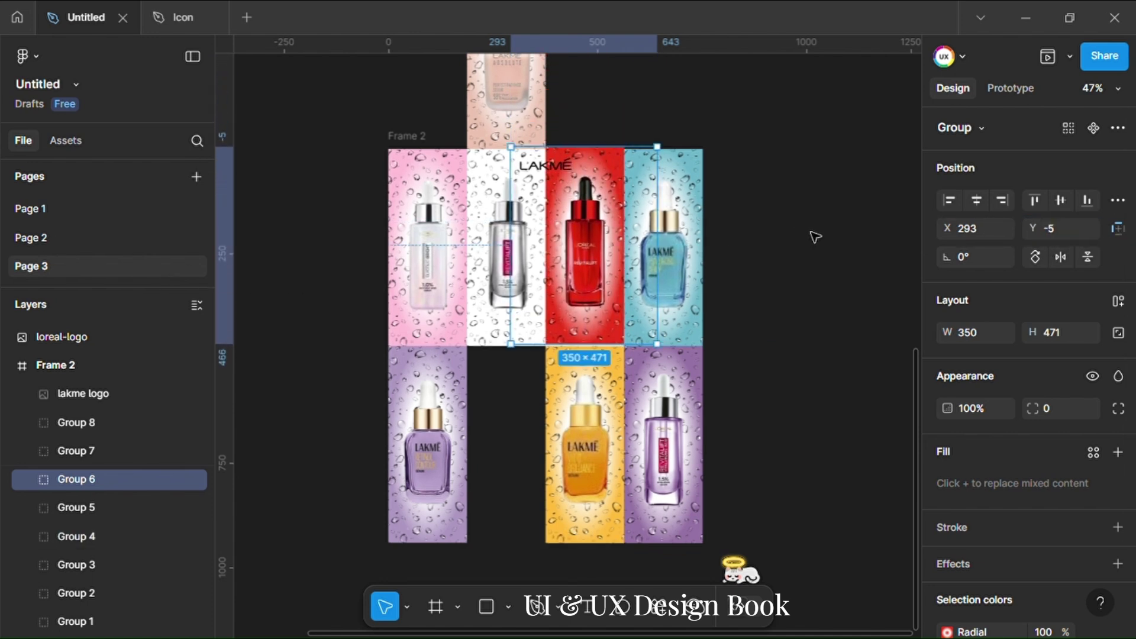
key("Down")
key("Down")
key("Down")
key("Down")
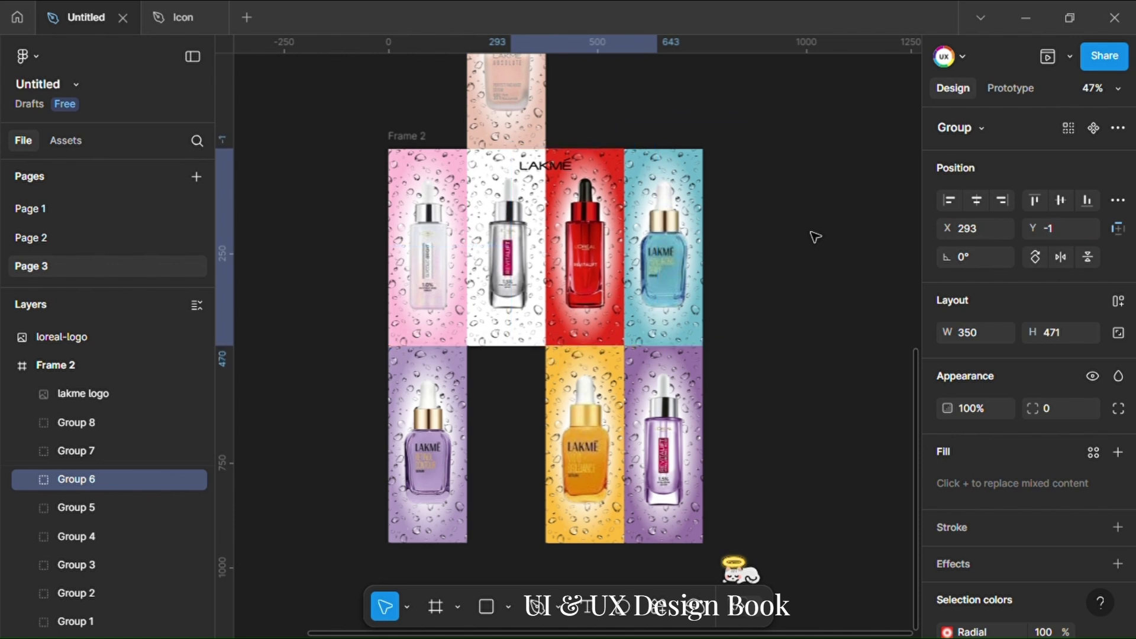
Step: Move the teal Lakmé panel directly above Frame 2 at X 564, Y -552
left_click(689, 253)
left_click_drag(1044, 229, 203, 213)
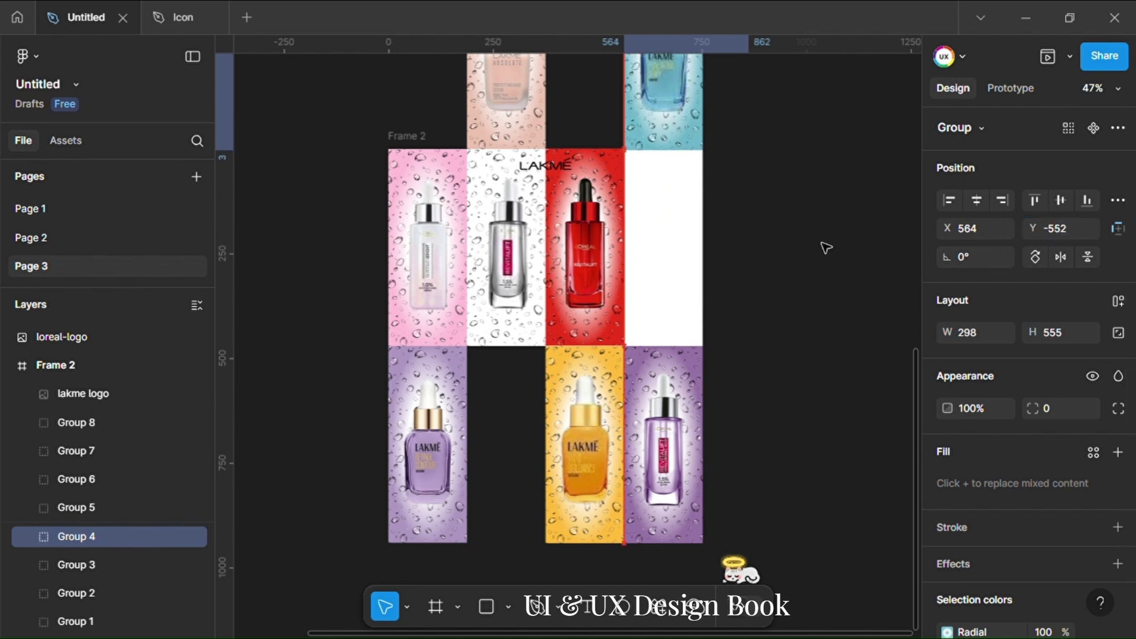
Step: Move the purple L'Oréal panel up into Frame 2's empty fourth column at Y -1
left_click(691, 421)
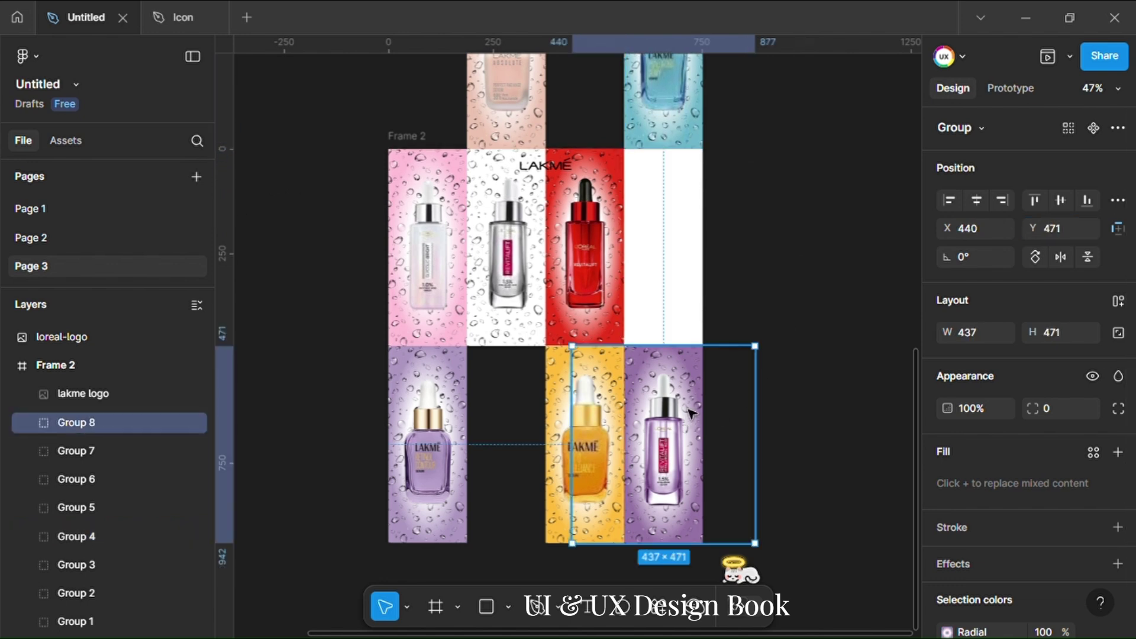
left_click_drag(1032, 229, 901, 294)
key("BackSpace")
key("BackSpace")
key("BackSpace")
type("176")
key("Return")
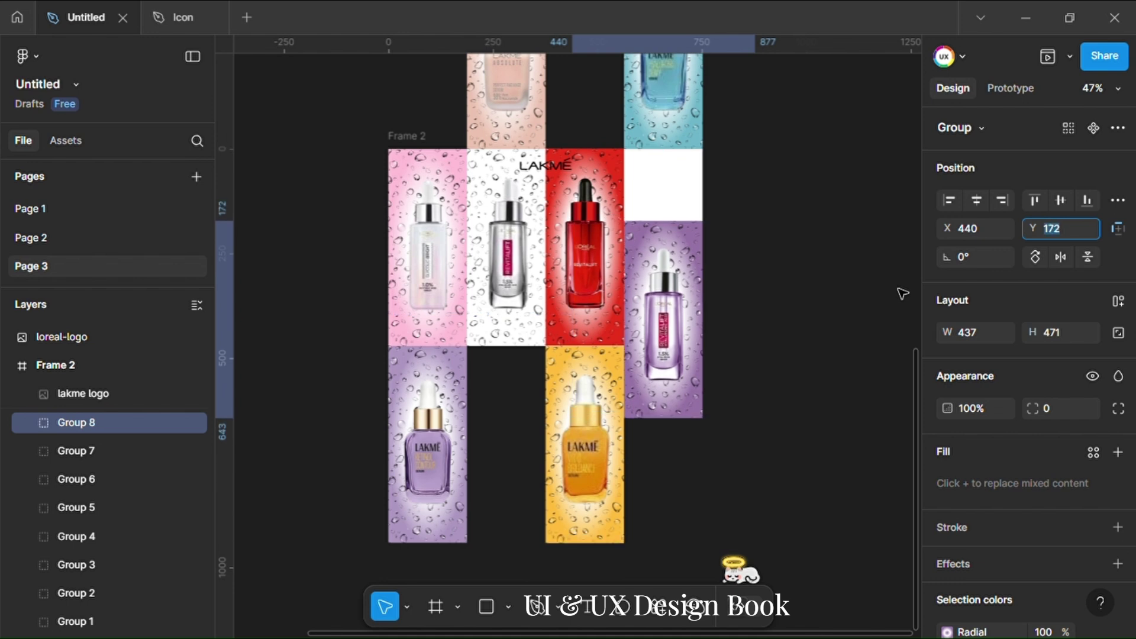
key("Down")
key("Down")
key("Down")
key("Down")
key("Down")
key("Down")
key("Down")
key("Down")
key("Down")
key("Down")
key("Down")
key("Down")
key("Down")
key("Down")
key("Down")
key("Down")
key("Down")
key("Down")
key("Down")
key("Down")
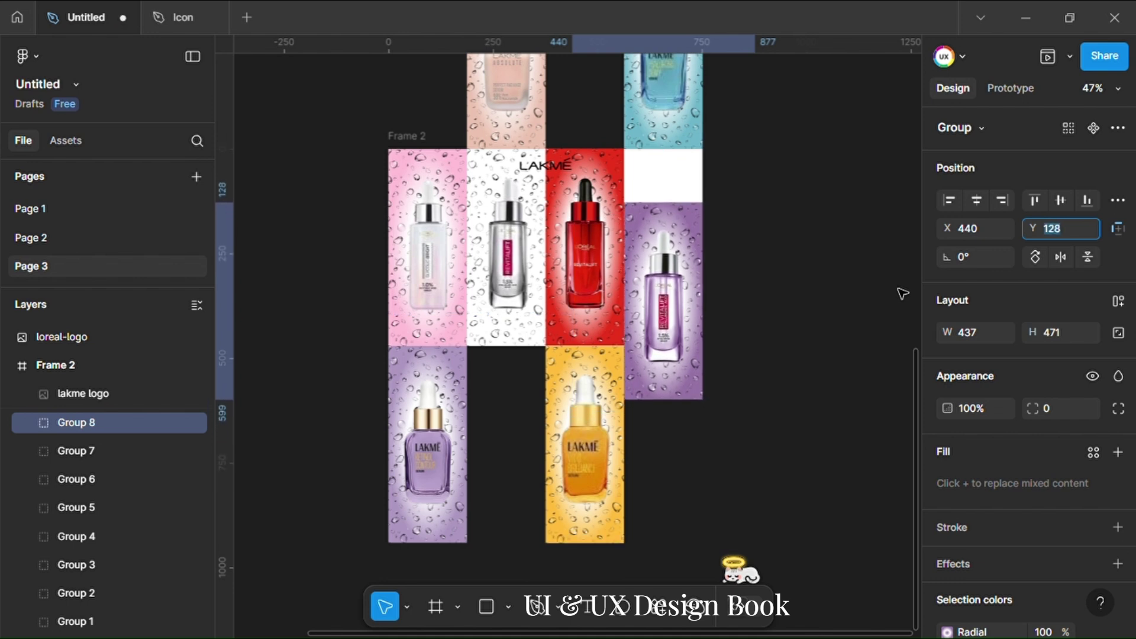
key("Down")
key("Down")
key("Down")
key("Down")
key("Down")
key("Down")
key("Down")
key("Down")
key("Down")
key("Down")
key("Down")
key("Down")
key("Down")
key("Down")
key("Down")
key("Down")
key("Down")
key("Down")
key("Down")
key("Down")
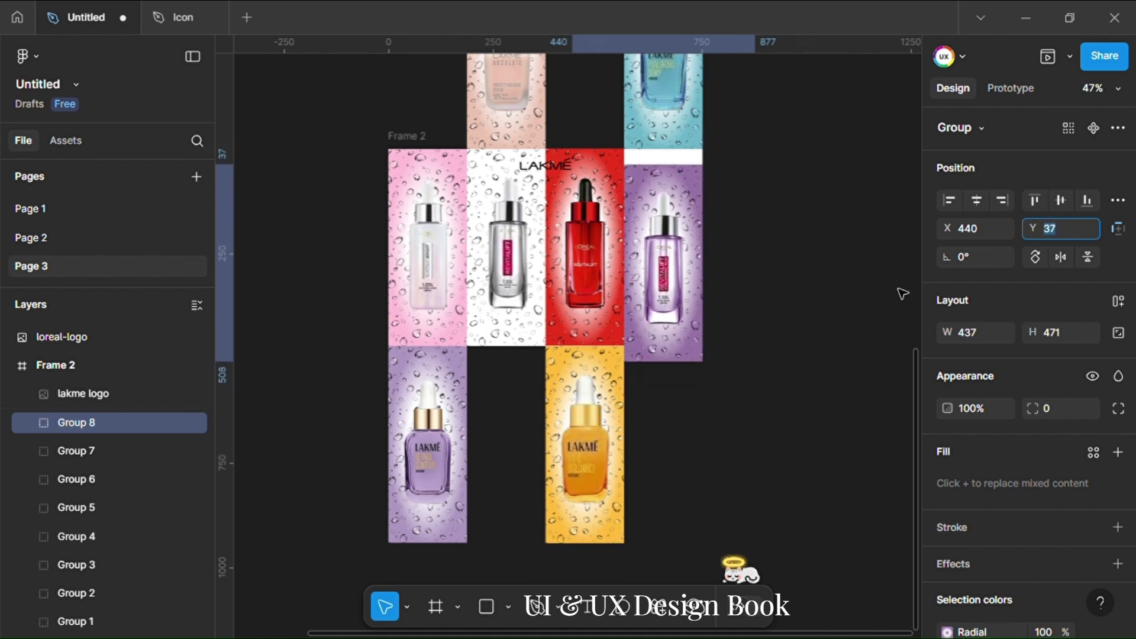
key("Down")
key("Down")
key("Down")
key("Down")
key("Down")
key("Down")
key("Down")
key("Down")
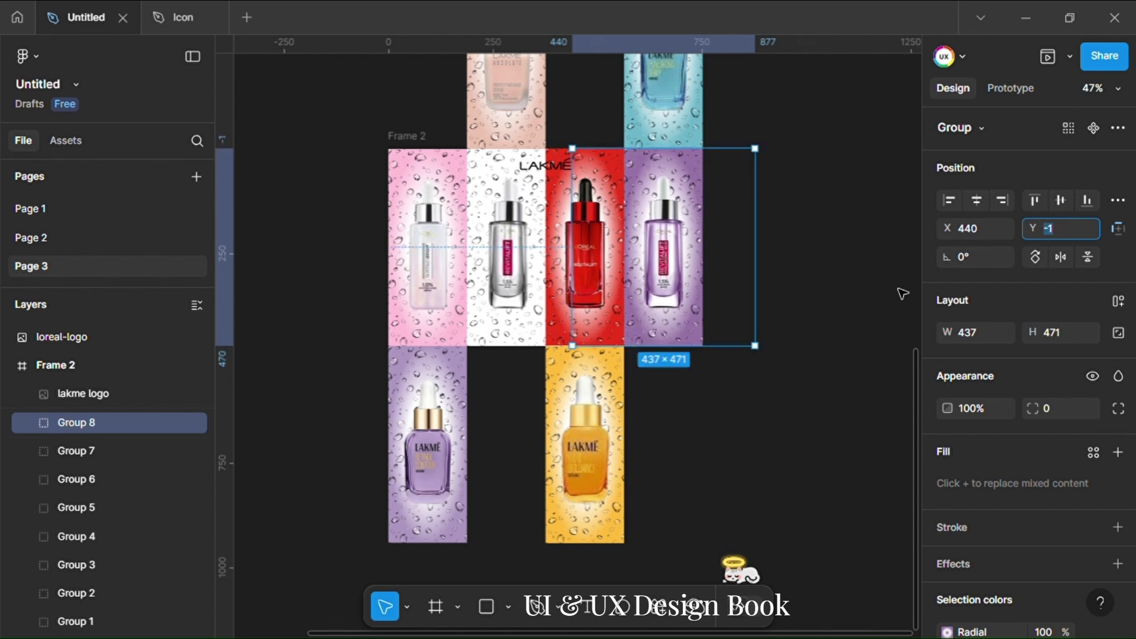
key("Up")
key("Down")
key("Up")
key("Down")
Step: Turn on content clipping for Frame 2 so the panels beyond its edges are hidden
left_click(855, 379)
scroll(852, 377, "up", 3)
left_click(94, 365)
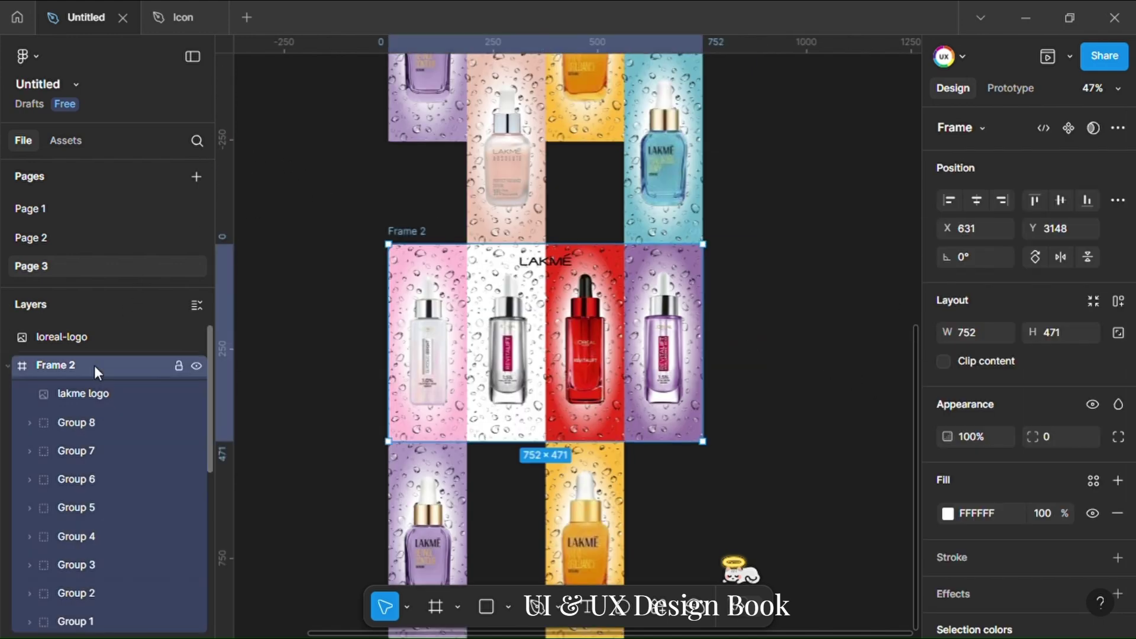
left_click(943, 362)
left_click(854, 362)
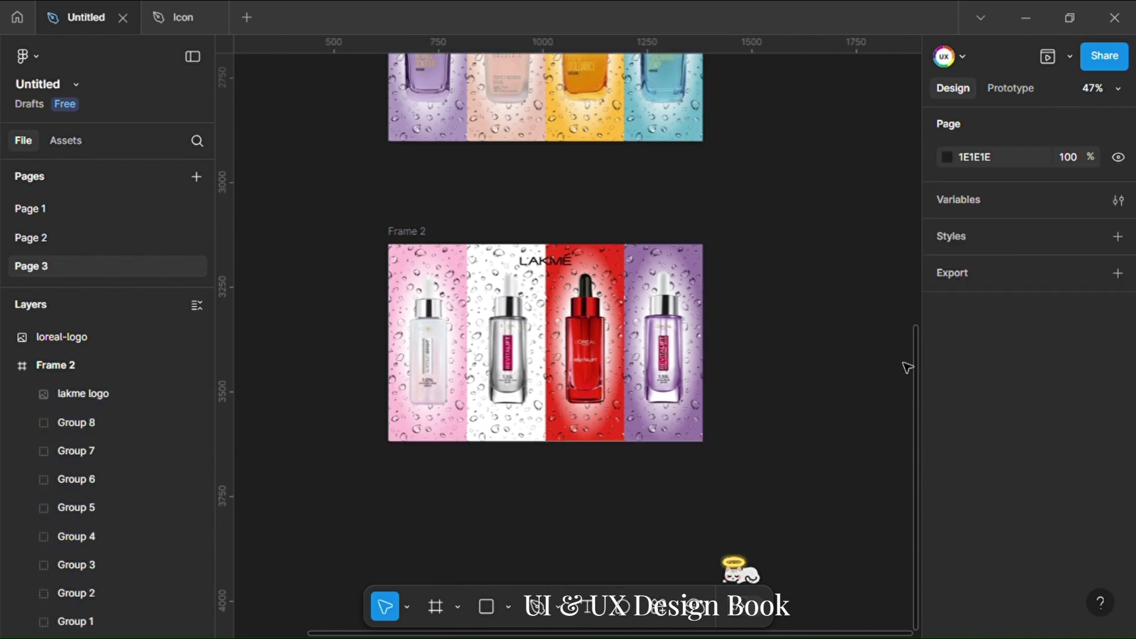
Step: Move the L'Oréal logo over the Lakmé logo in Frame 2's upper middle, at X 300, Y -22
left_click(550, 272)
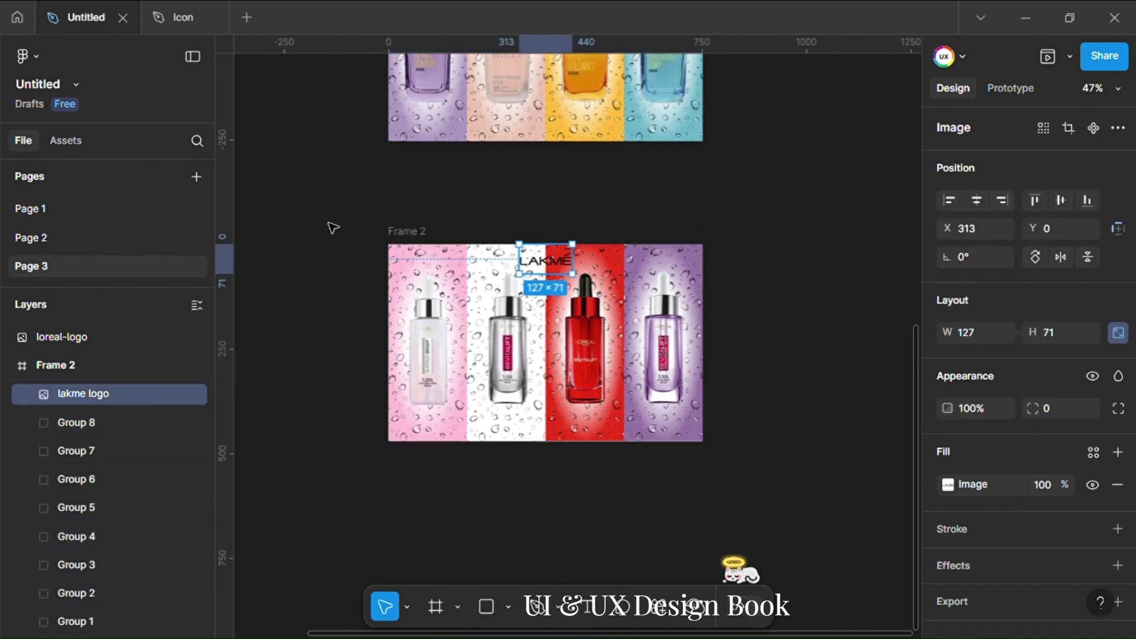
scroll(970, 467, "down", 1)
scroll(316, 248, "up", 3)
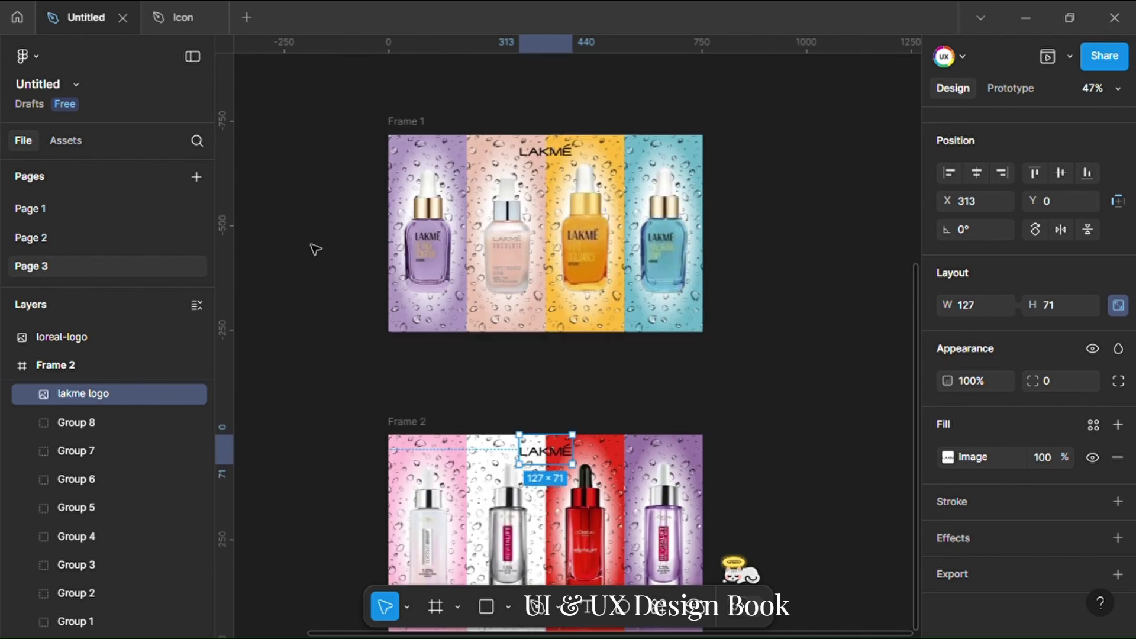
left_click_drag(316, 274, 641, 414)
scroll(633, 253, "up", 1)
left_click_drag(635, 190, 625, 407)
scroll(609, 476, "down", 5)
scroll(398, 473, "right", 4)
left_click_drag(396, 389, 634, 340)
scroll(698, 284, "up", 5)
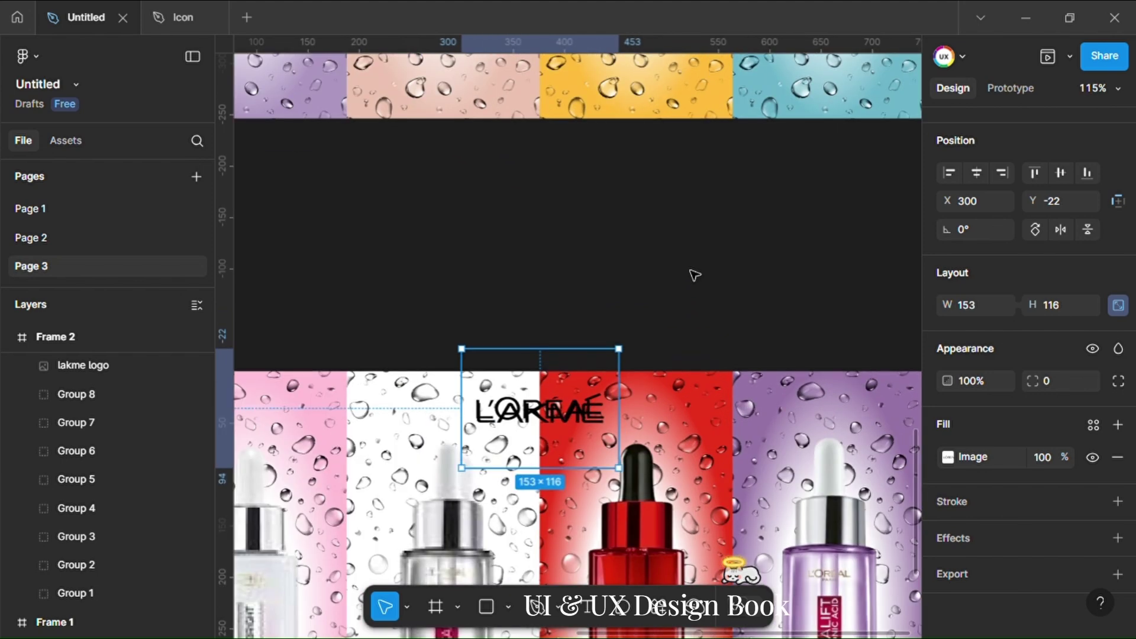
Step: Nudge the L'Oréal logo vertically to Y -19 to align it with the Lakmé logo
scroll(689, 268, "down", 3)
key("Down")
key("Down")
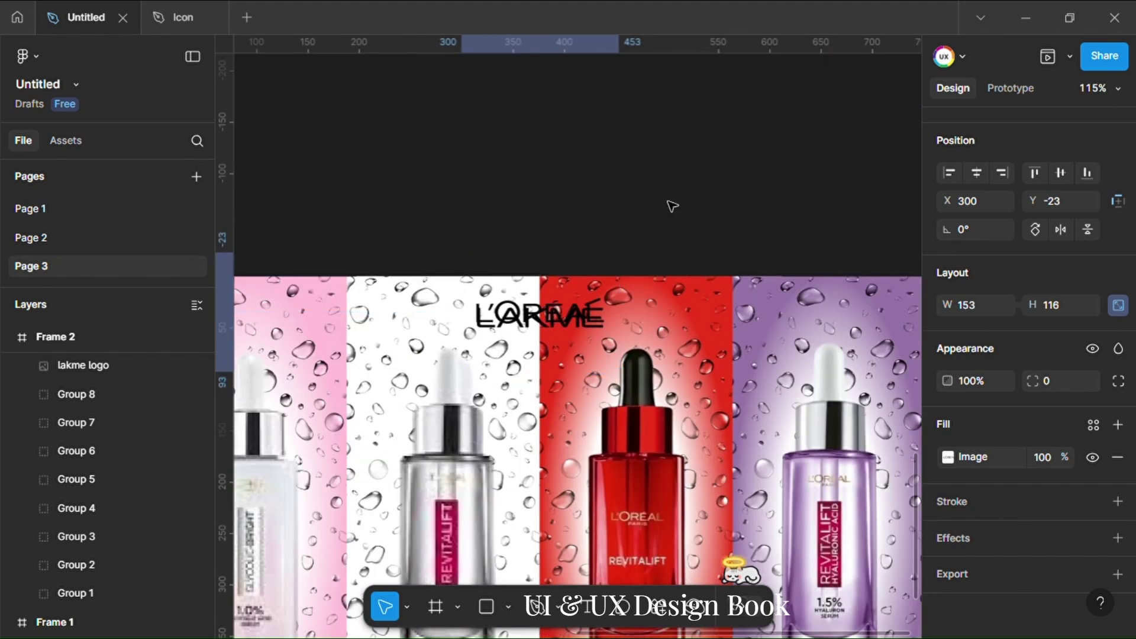
key("Down")
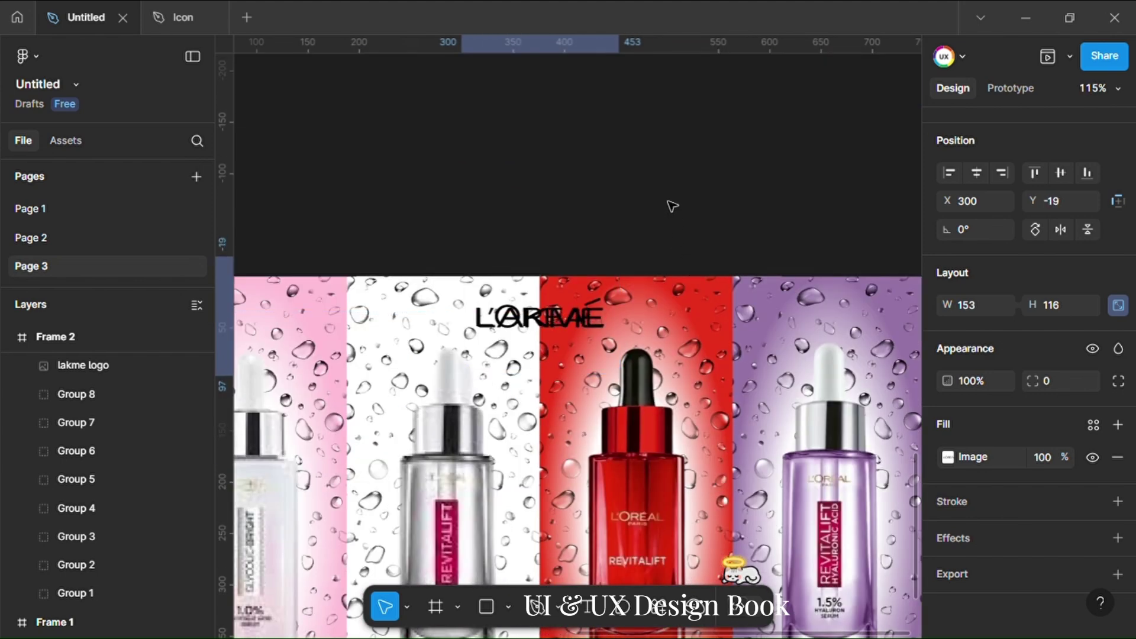
Step: Delete the Lakmé logo from Frame 2, leaving only the L'Oréal logo
left_click(92, 371)
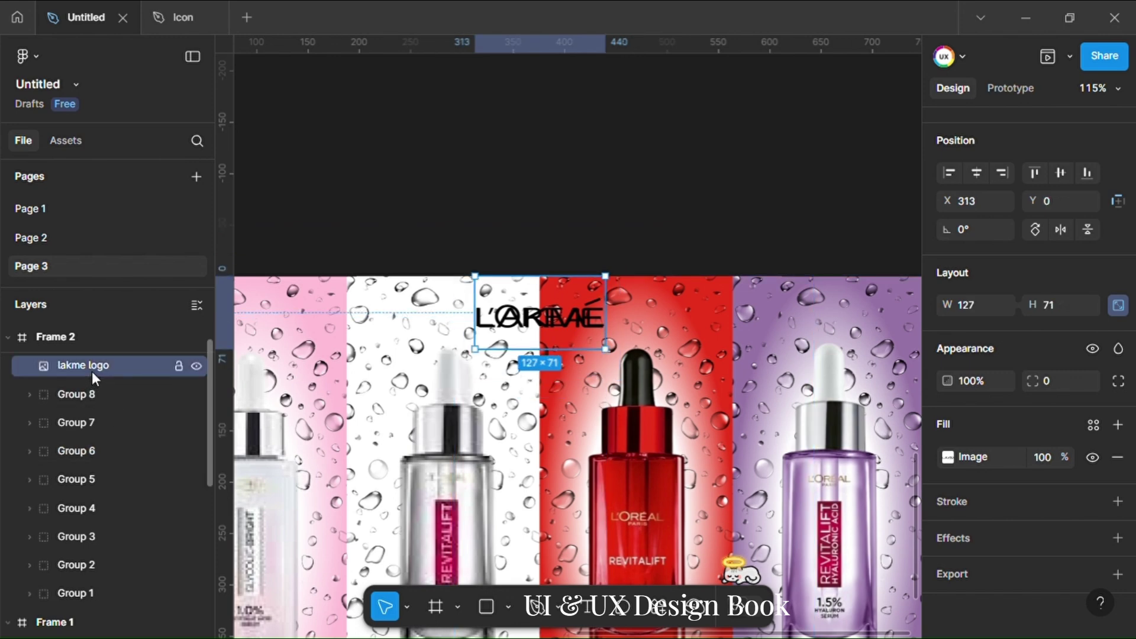
key("ctrl+z")
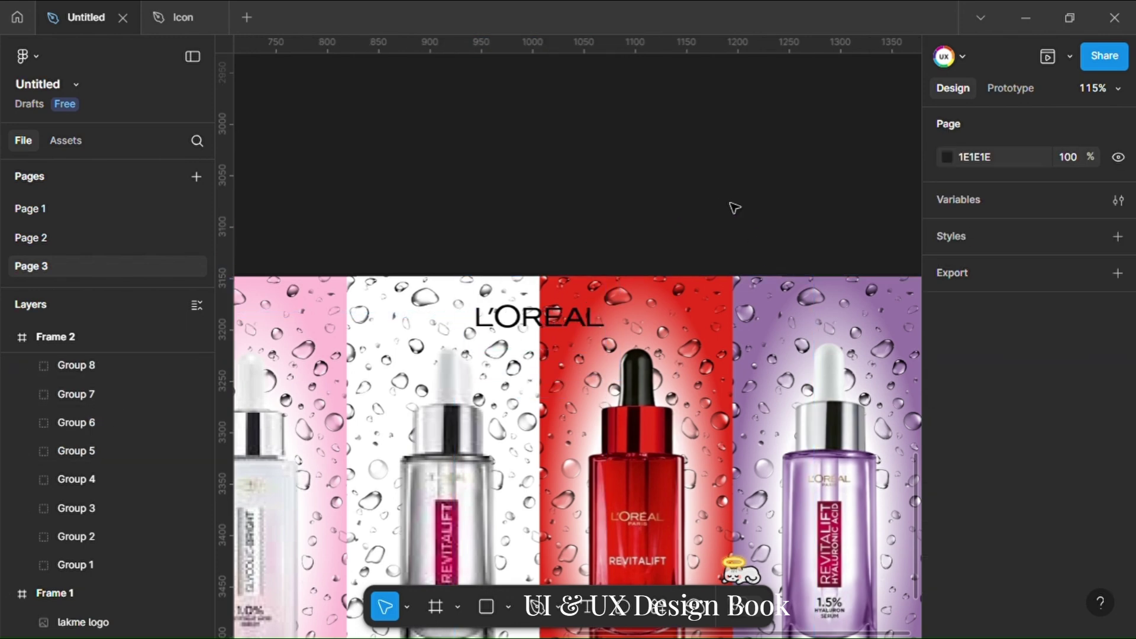
scroll(734, 208, "down", 3)
scroll(849, 254, "down", 2)
scroll(839, 248, "up", 5)
scroll(867, 345, "down", 2)
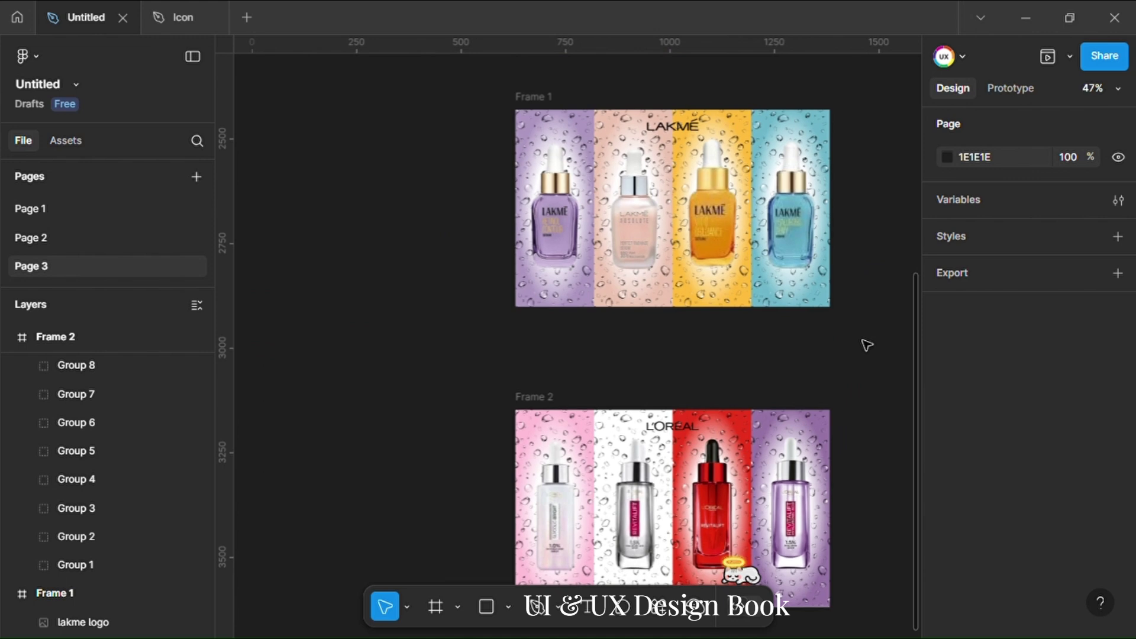
scroll(867, 345, "down", 1)
Step: Examine the layers inside Frame 3 and Frame 4
left_click_drag(878, 371, 729, 350)
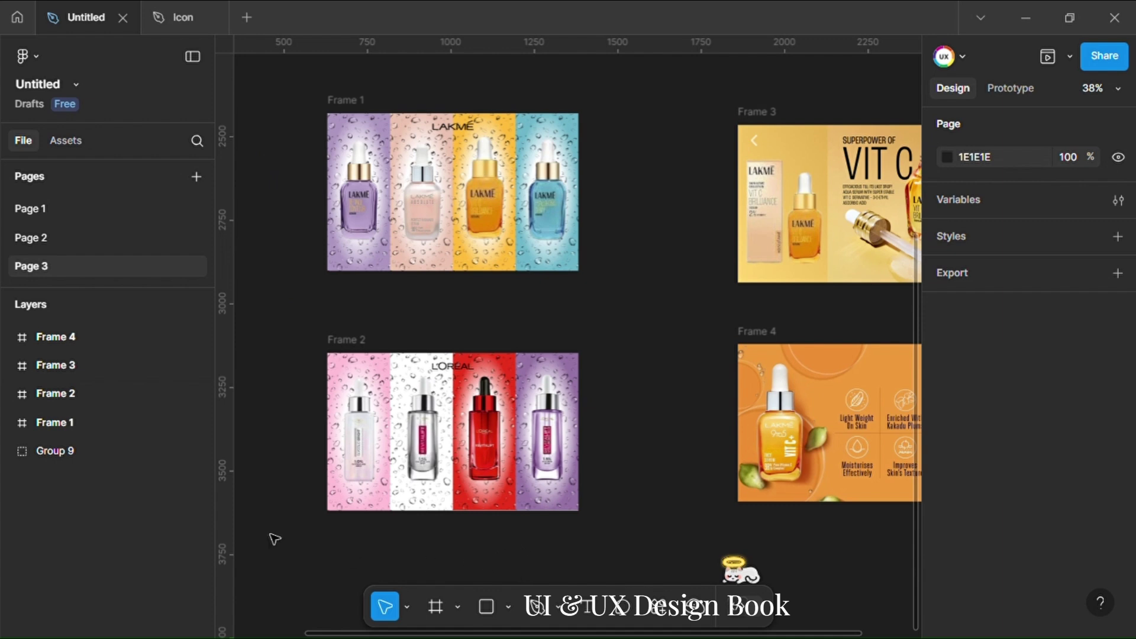
left_click(81, 379)
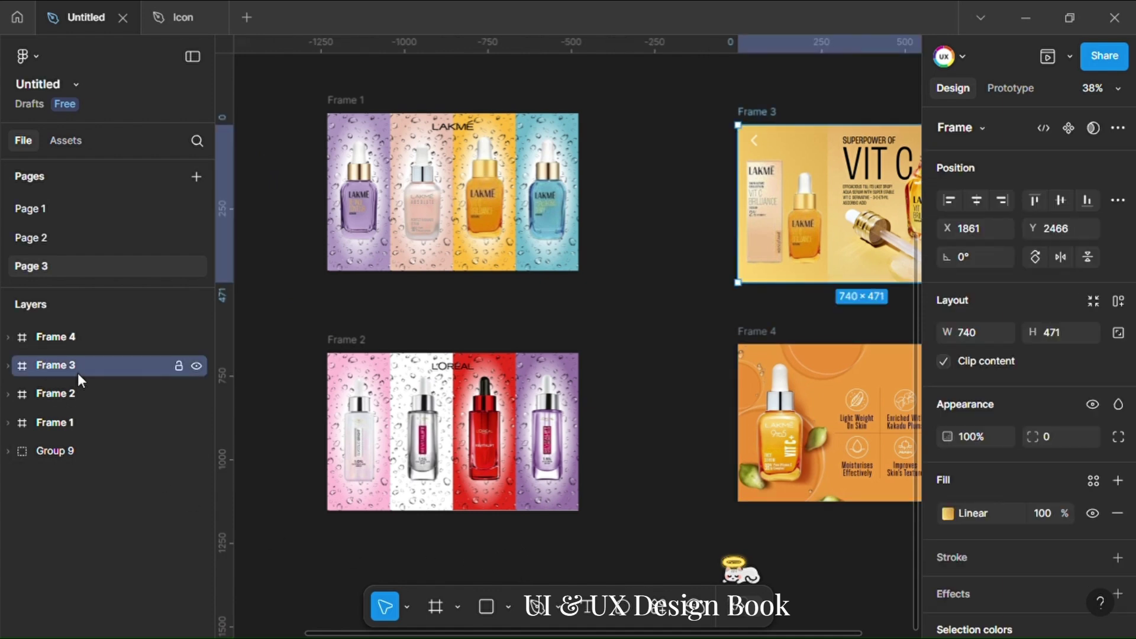
left_click(7, 365)
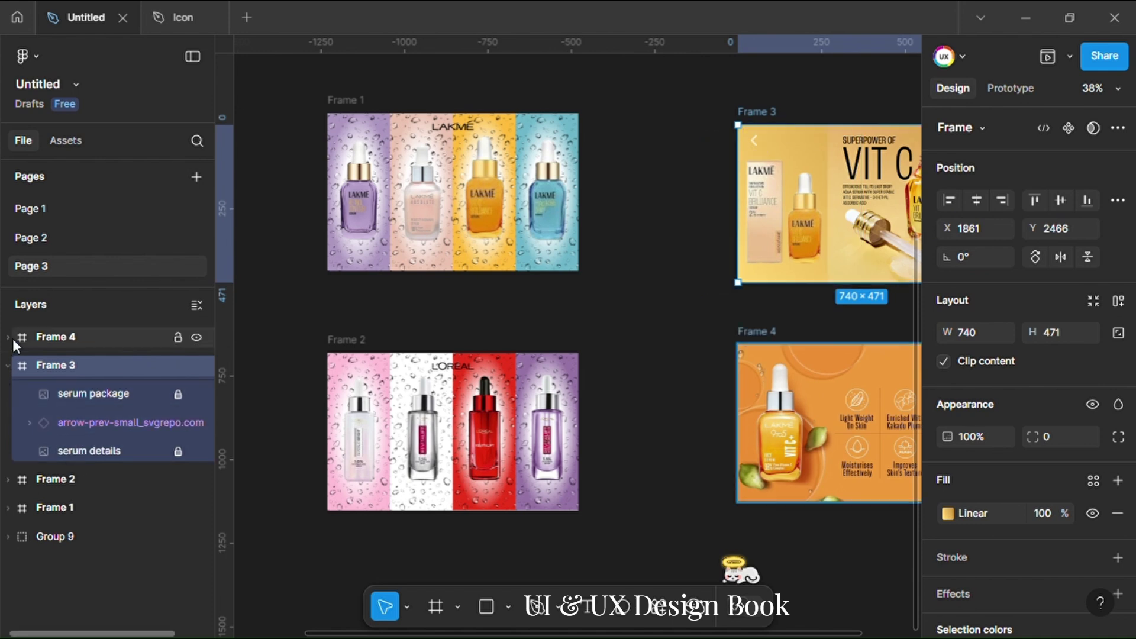
left_click(7, 367)
left_click(8, 337)
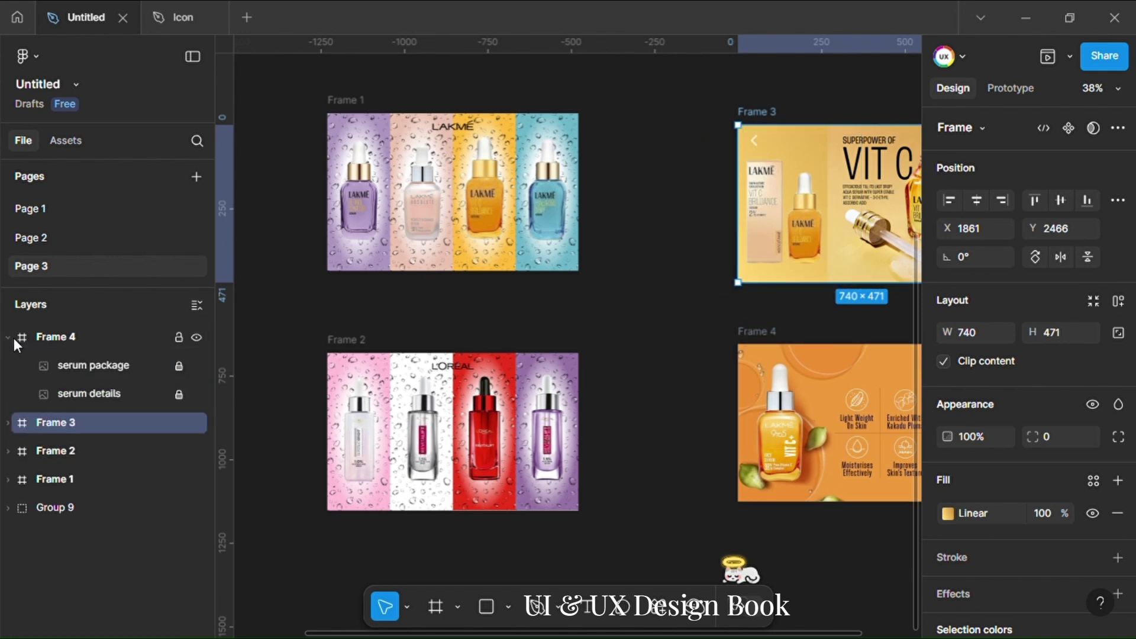
left_click(7, 337)
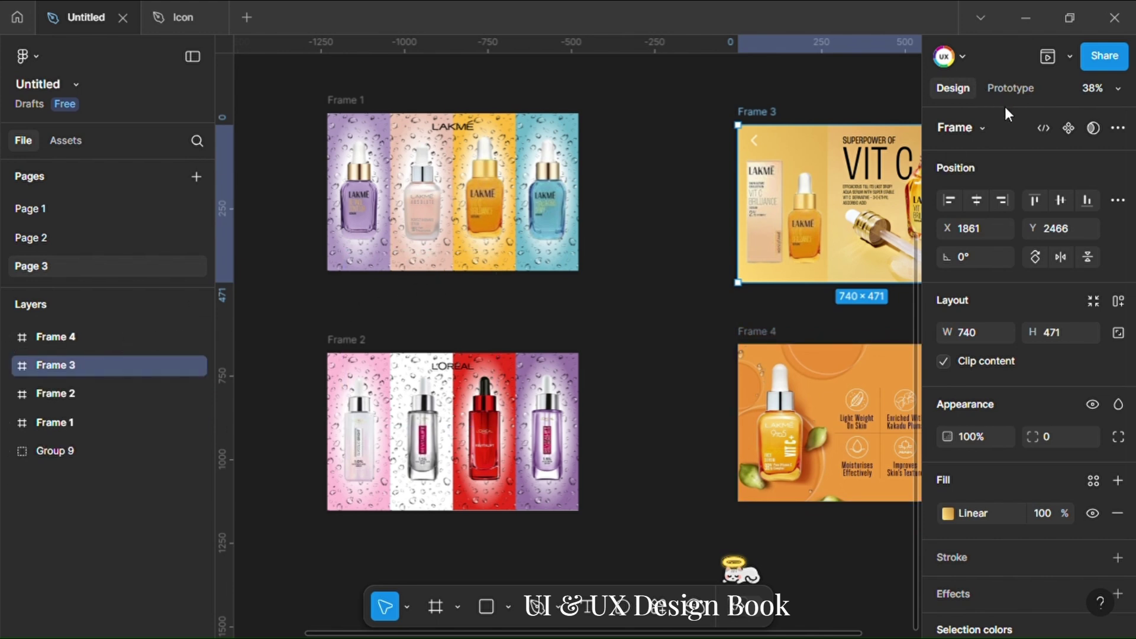
Step: Create a prototype connection from Frame 1 to Frame 2
left_click(1011, 88)
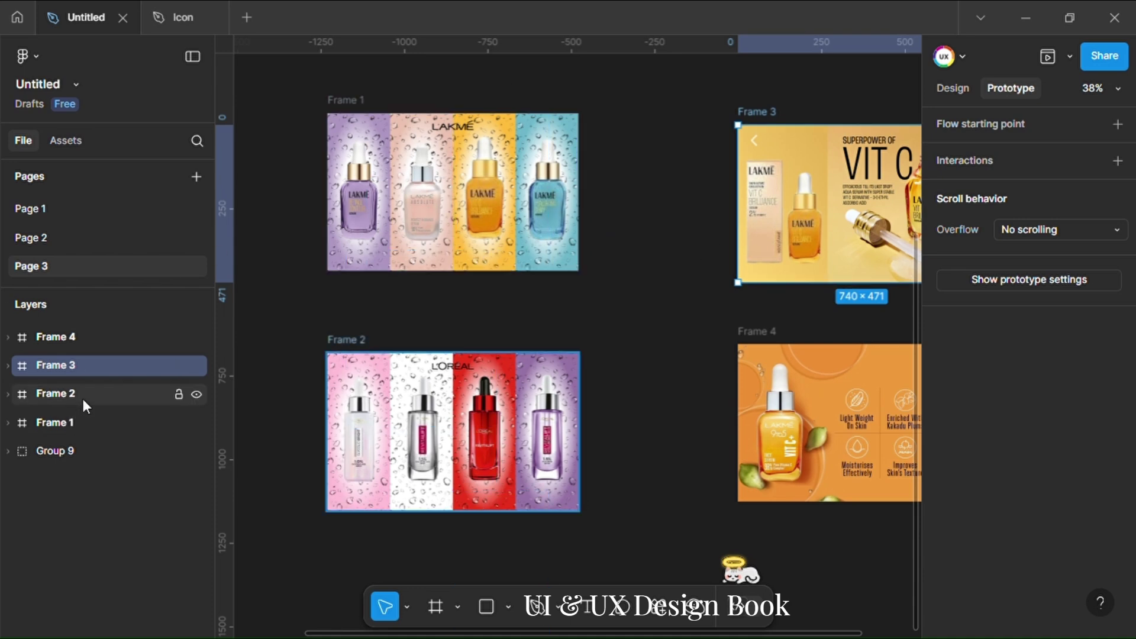
left_click(81, 423)
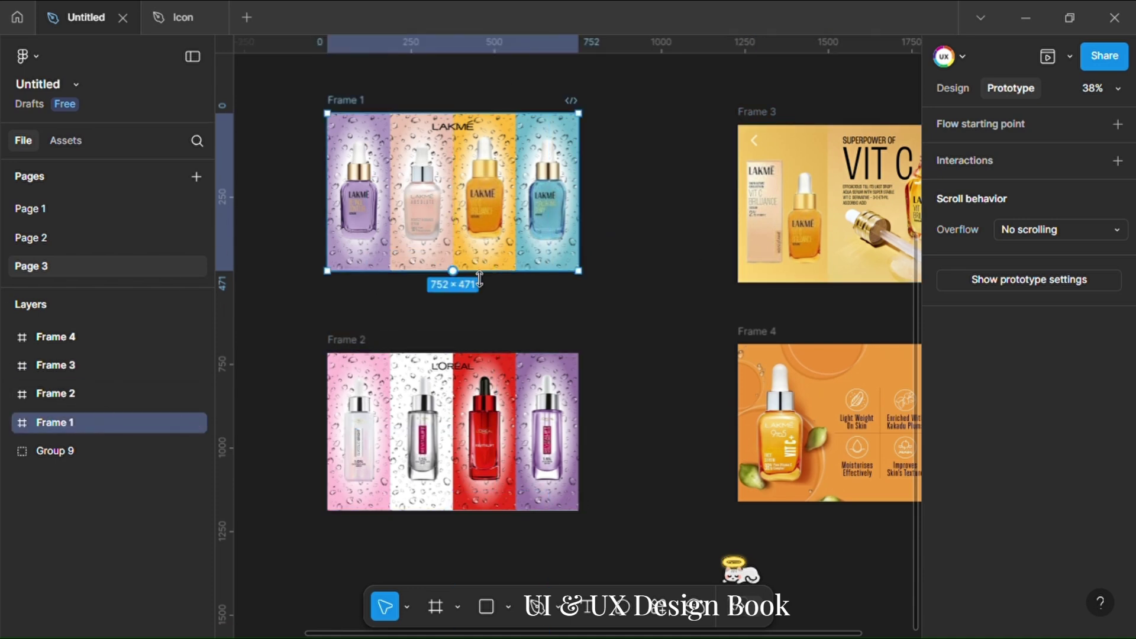
left_click_drag(453, 270, 464, 371)
left_click_drag(443, 413, 687, 162)
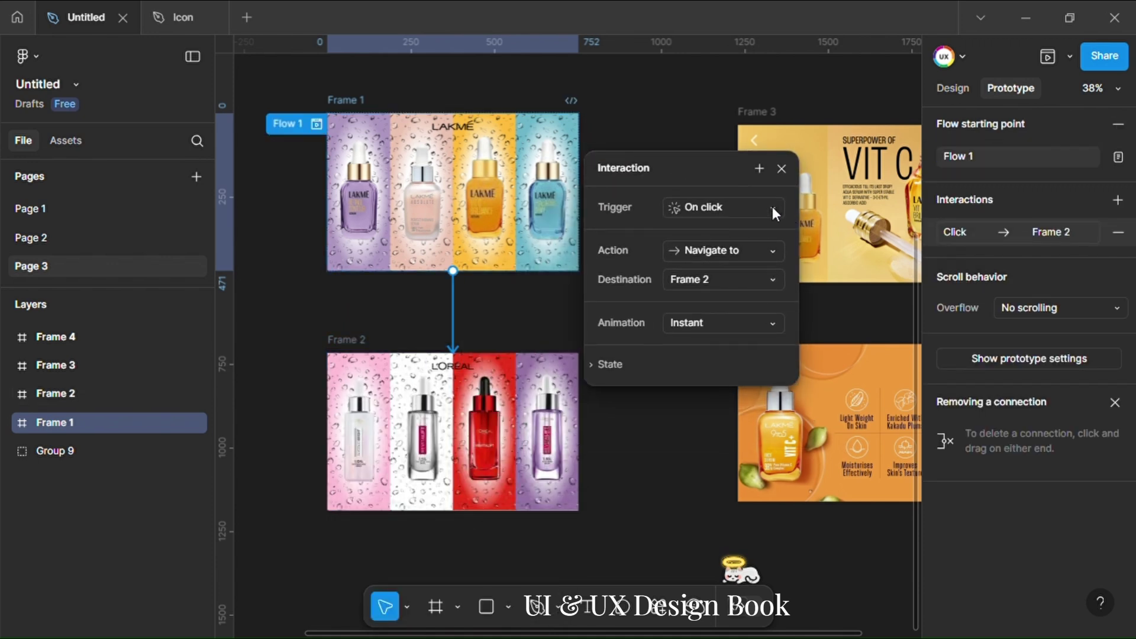
Step: Set the Frame 1 to Frame 2 interaction to On drag with Smart animate and a 1000 ms duration
left_click(773, 208)
left_click(736, 225)
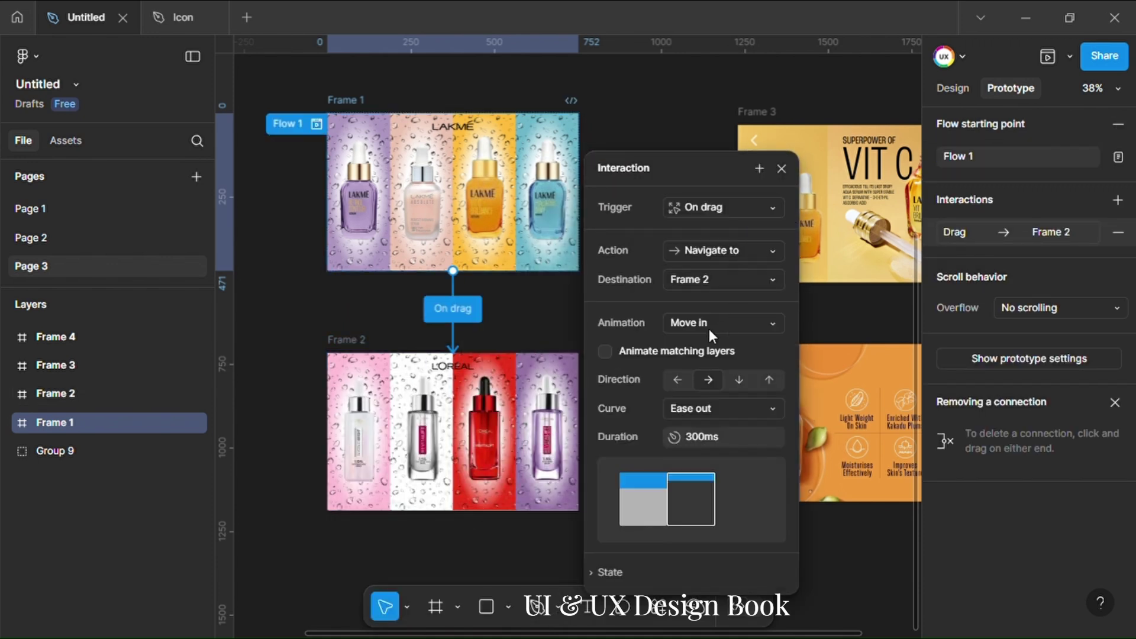
left_click(771, 325)
left_click(752, 286)
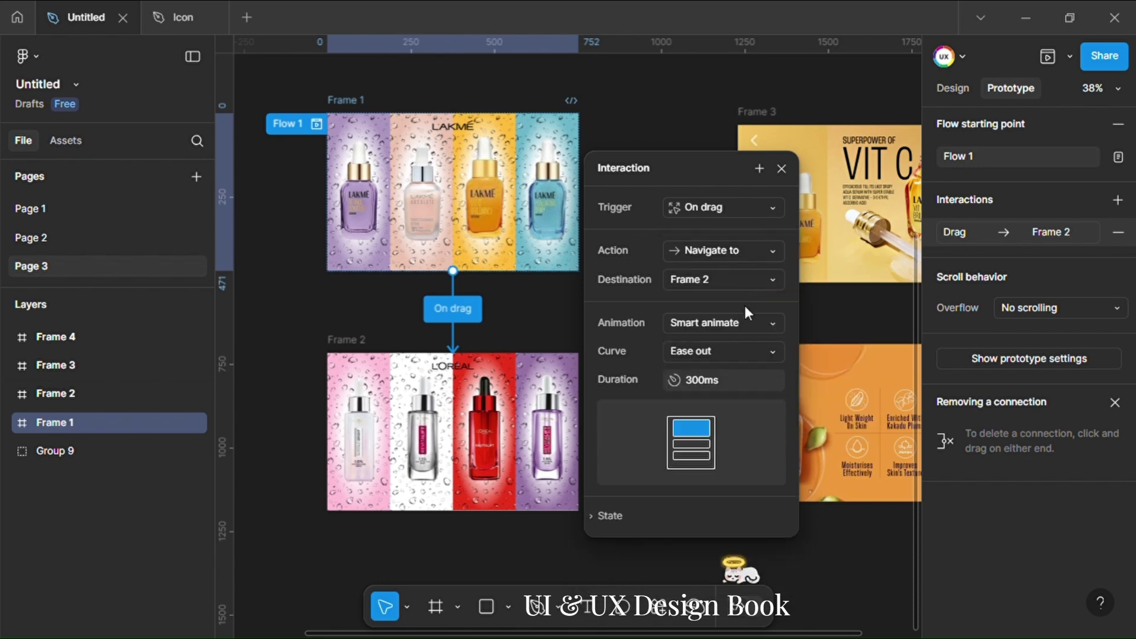
left_click(694, 379)
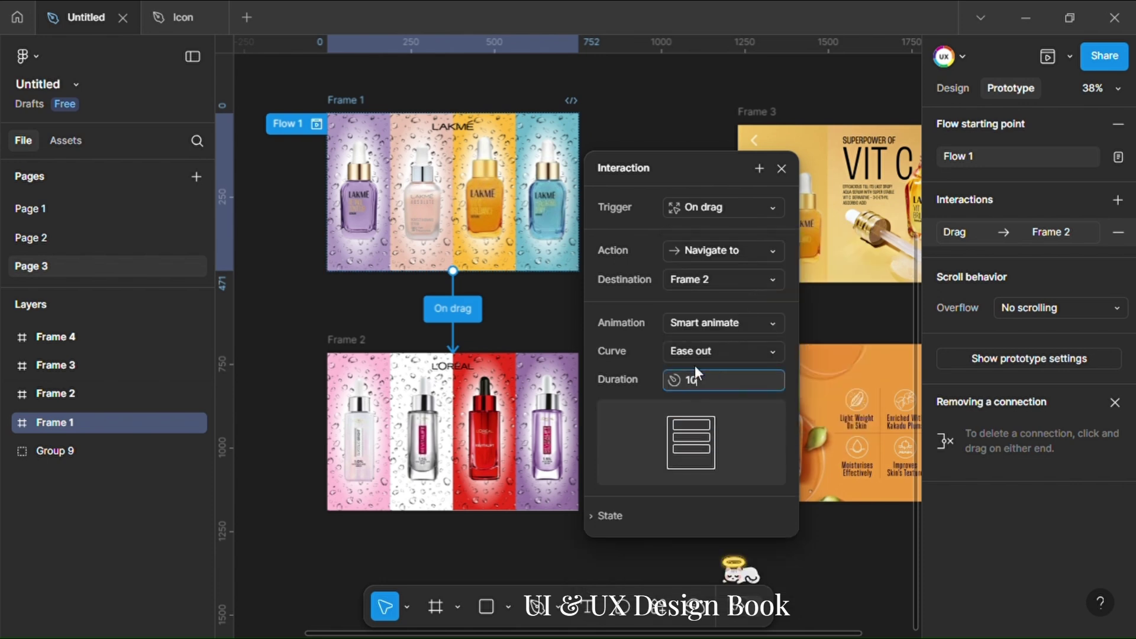
left_click(566, 328)
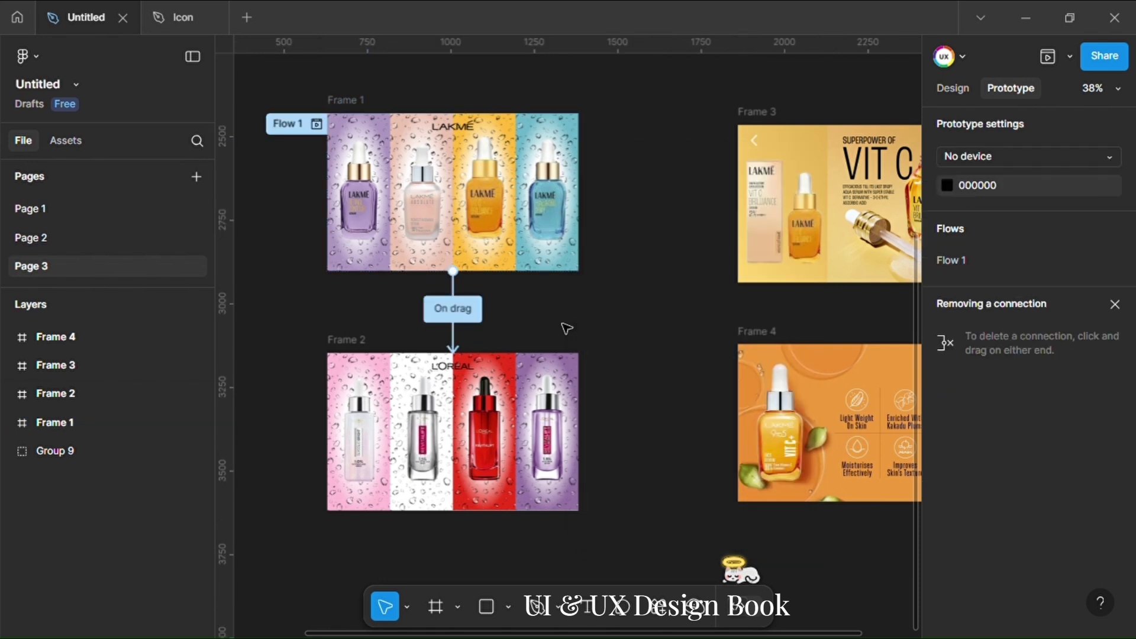
Step: Connect Frame 2 back to Frame 1 with an On drag trigger
left_click(55, 393)
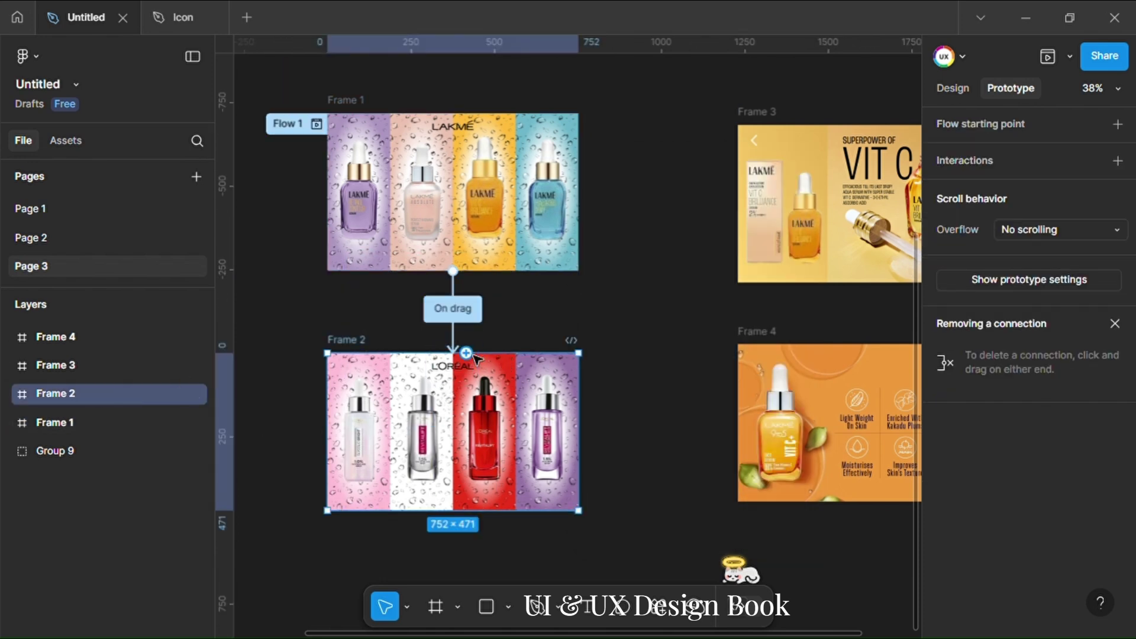
left_click_drag(466, 353, 475, 336)
left_click_drag(479, 293, 455, 273)
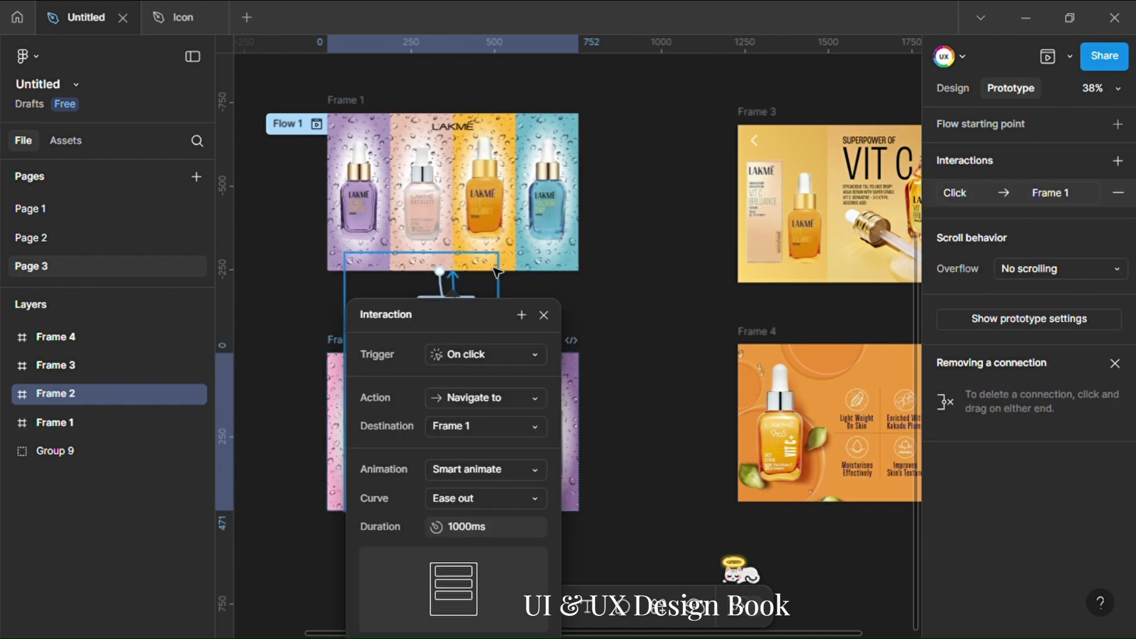
left_click_drag(442, 311, 658, 158)
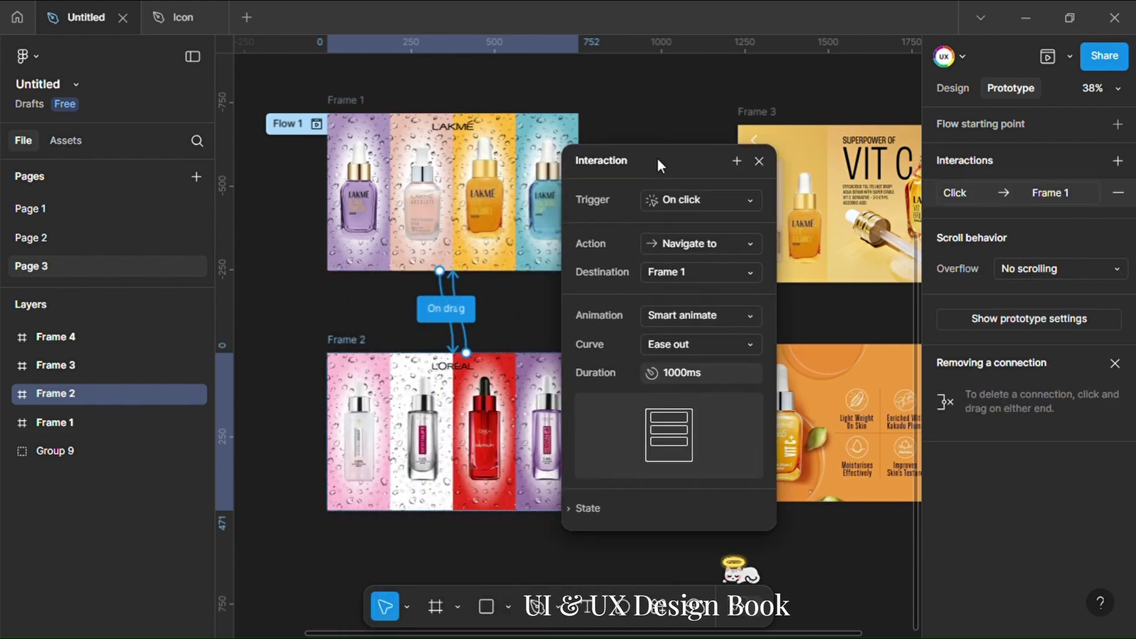
left_click(752, 200)
left_click(688, 221)
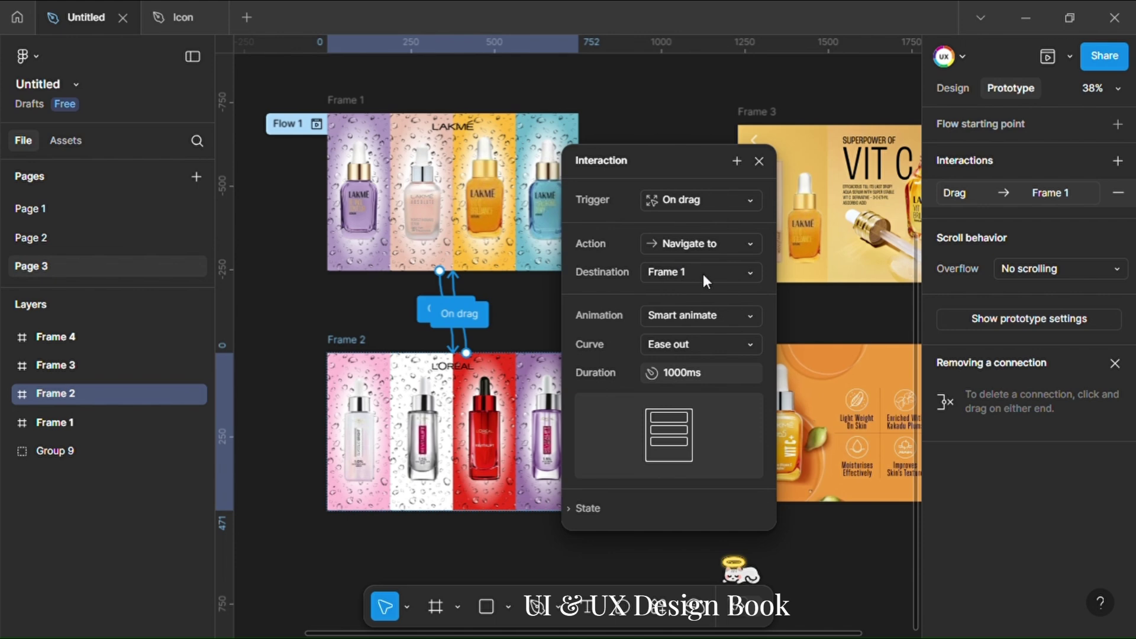
left_click(278, 321)
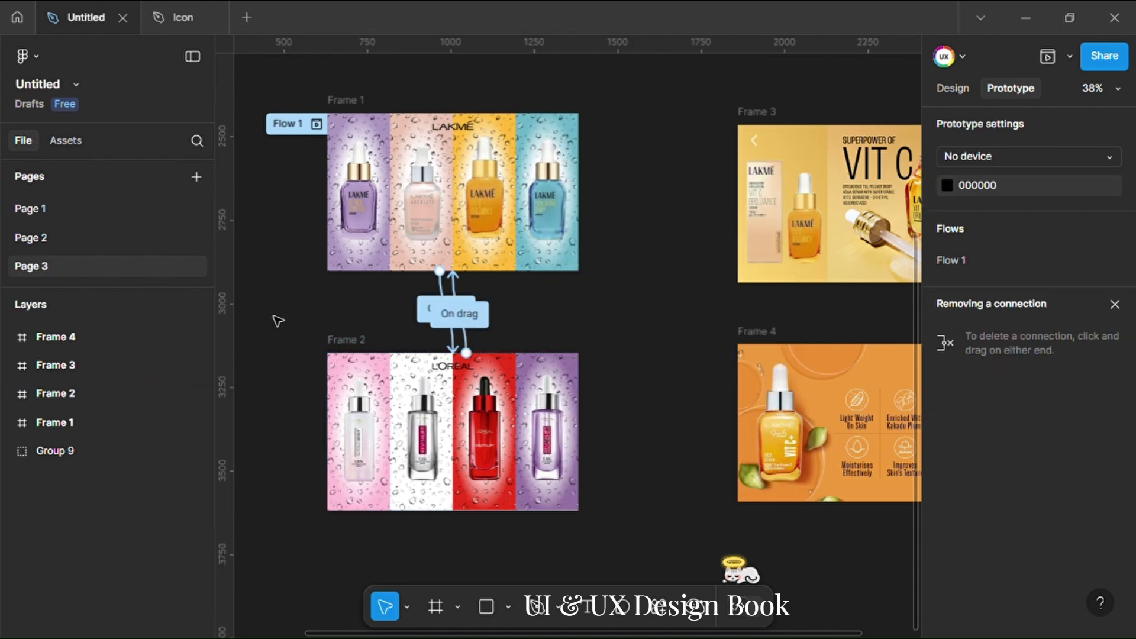
Step: Connect Frame 3 to Frame 4 with an On drag trigger
scroll(666, 342, "up", 3)
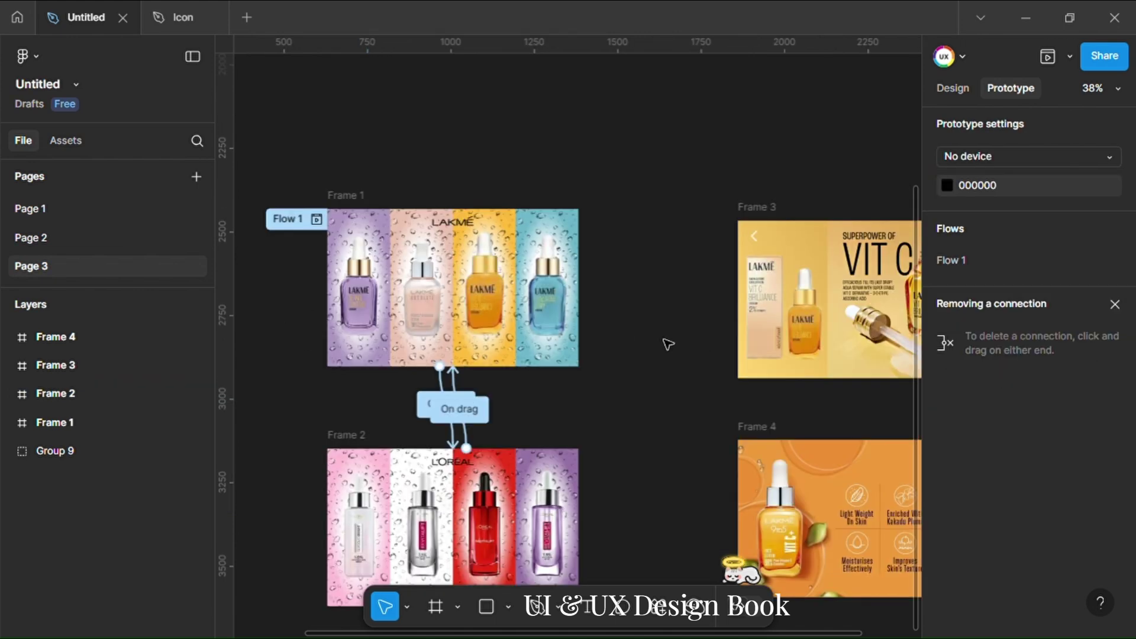
scroll(668, 344, "right", 5)
left_click(188, 372)
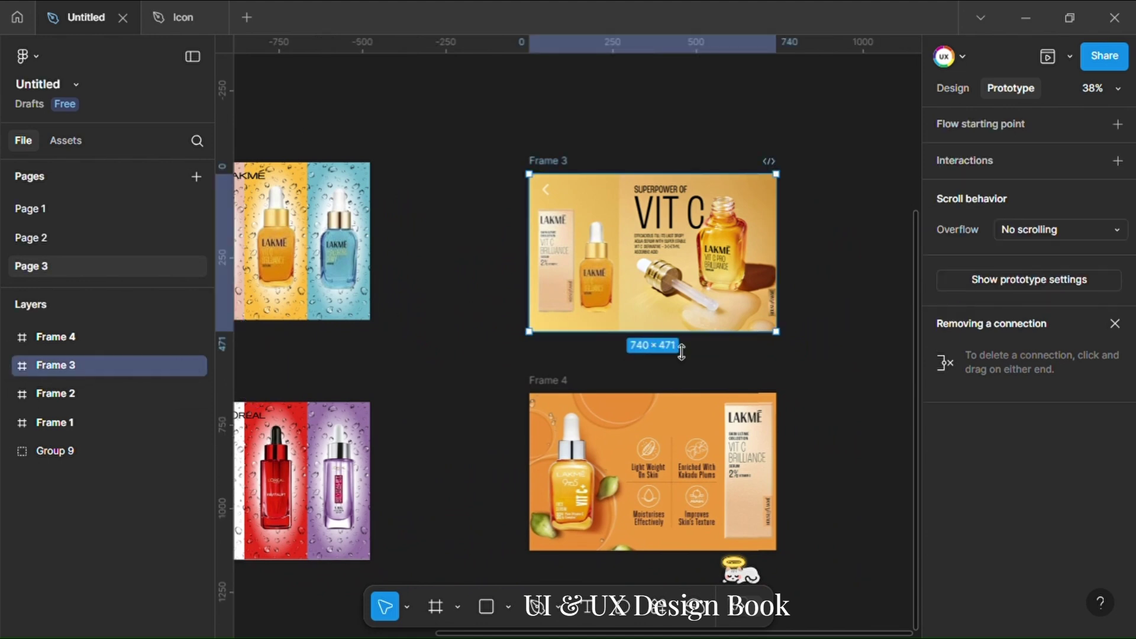
left_click_drag(656, 338, 655, 409)
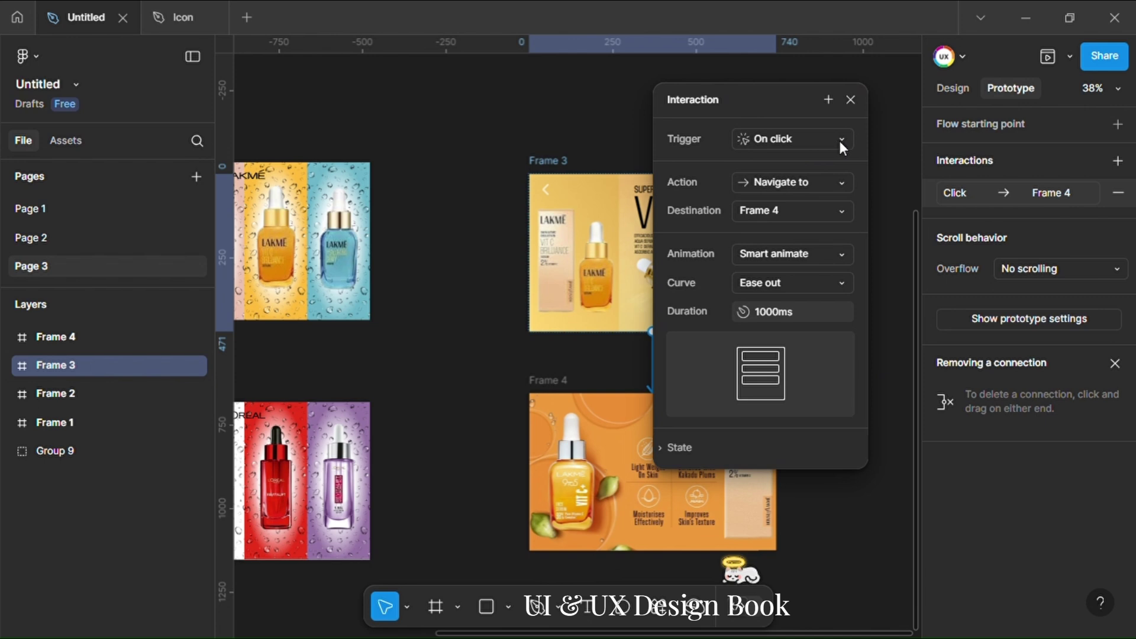
left_click(840, 144)
left_click(778, 162)
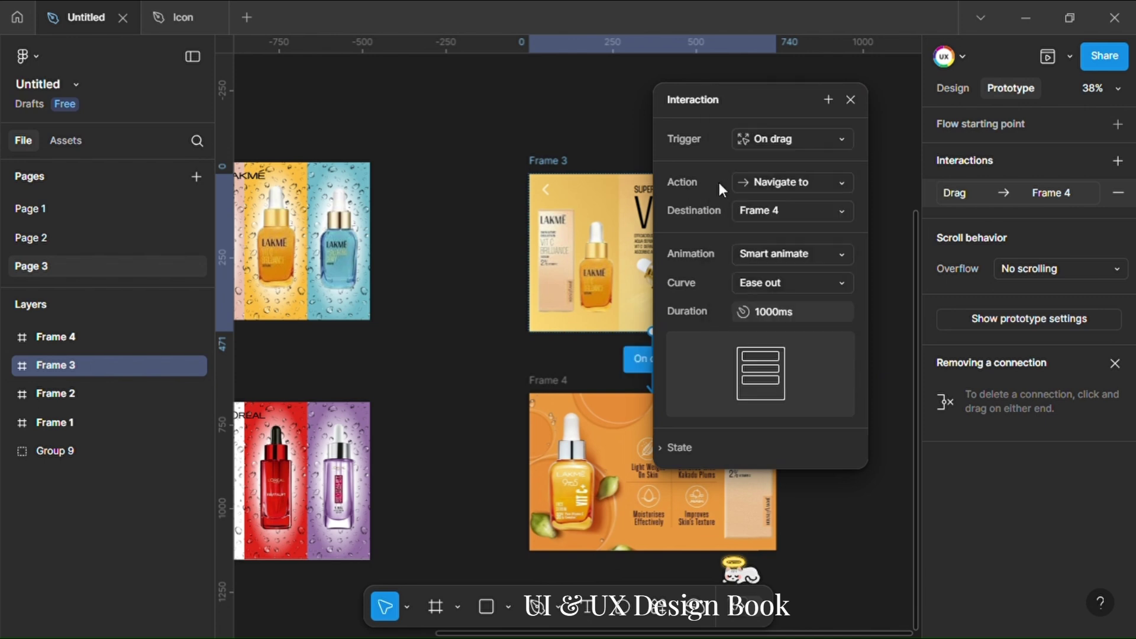
left_click(485, 181)
Step: Connect Frame 4 back to Frame 3 with an On drag trigger
left_click(529, 432)
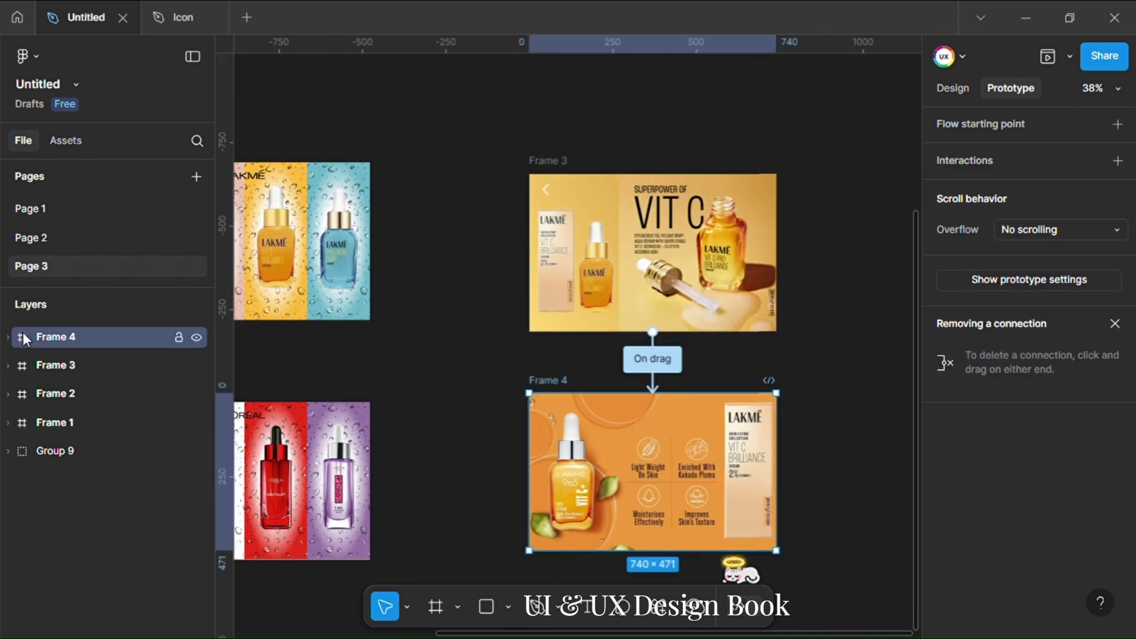
left_click_drag(665, 394, 683, 331)
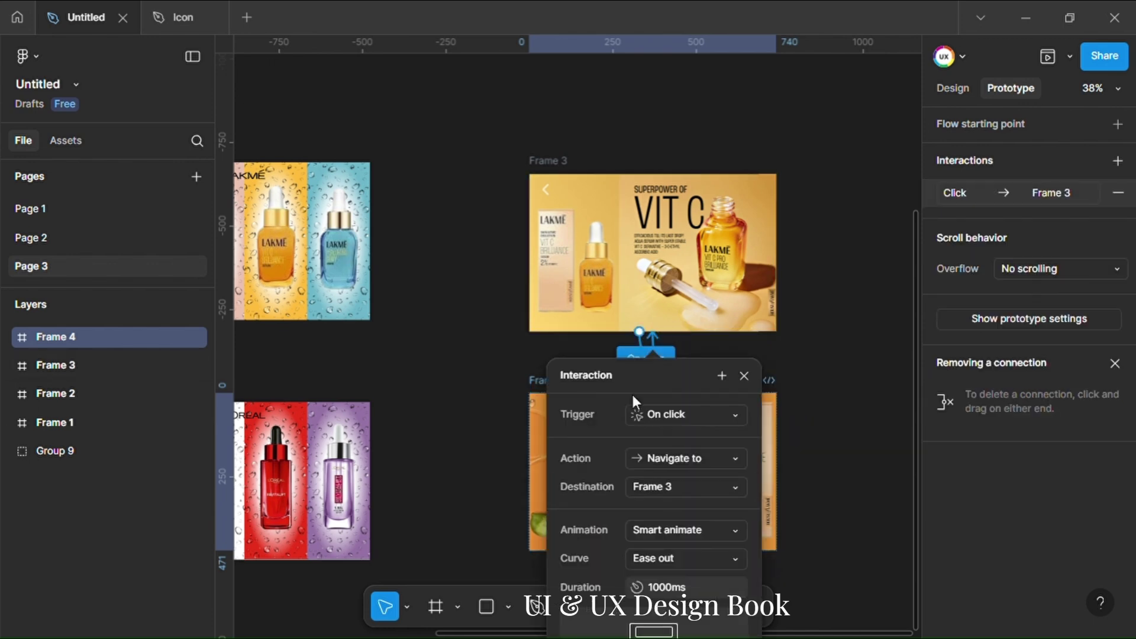
left_click(807, 248)
left_click(750, 265)
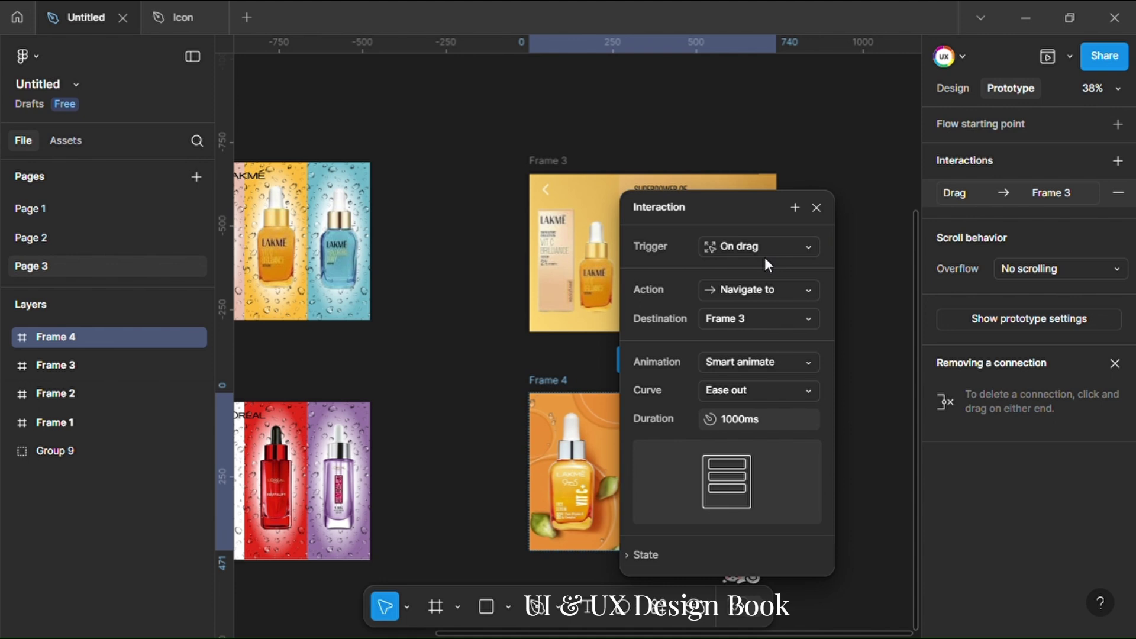
left_click(817, 208)
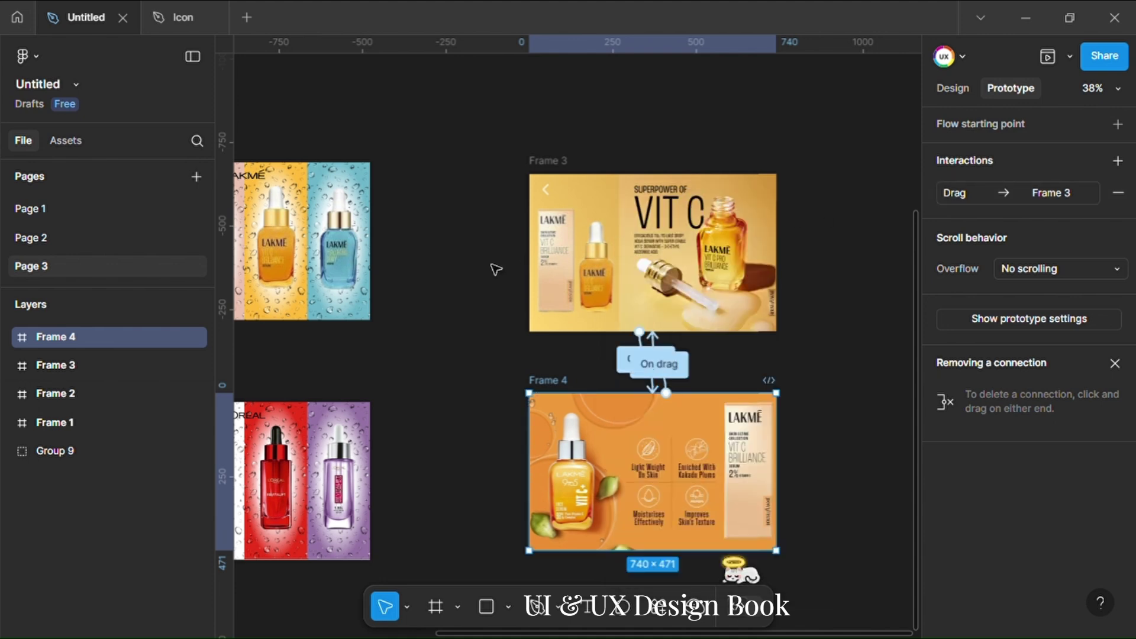
Step: Link the back arrow in Frame 3 to Frame 1 with an On click, Navigate to interaction using Smart animate
scroll(543, 294, "up", 3)
left_click(548, 288)
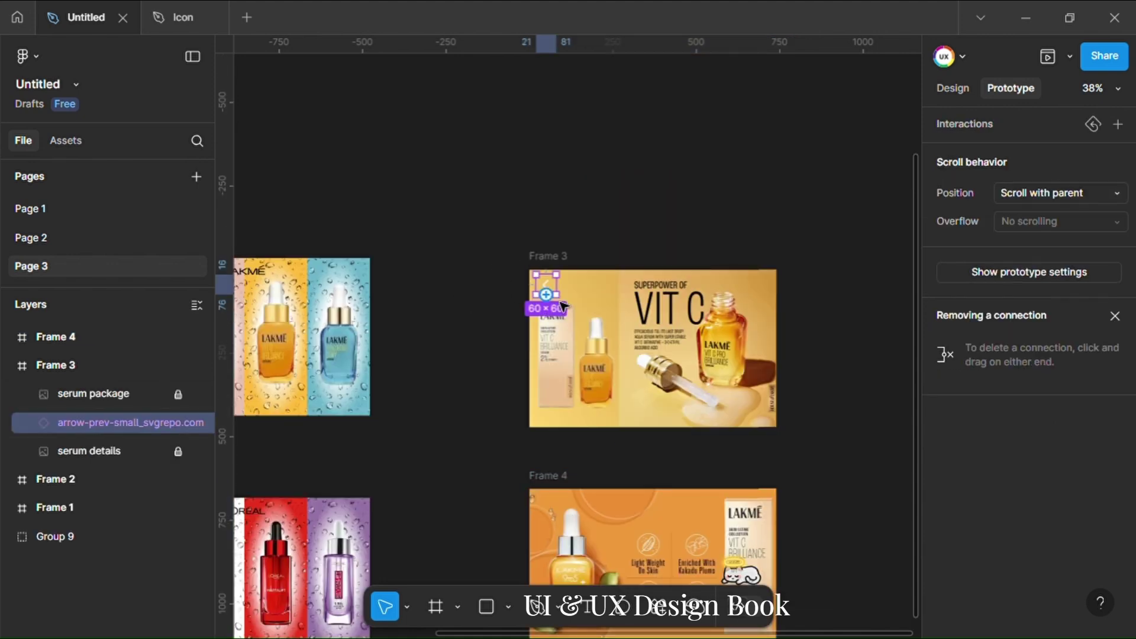
left_click_drag(536, 285, 368, 337)
left_click_drag(384, 381, 632, 206)
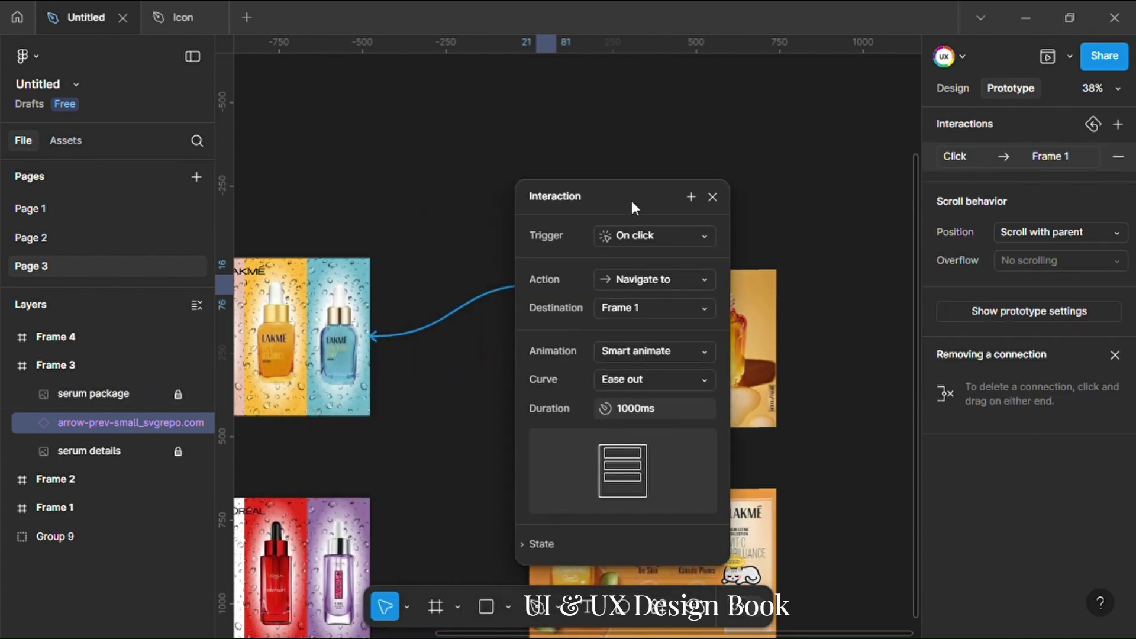
left_click(712, 197)
Step: Link the serum 3 image inside Group 3 of Frame 1 to Frame 3 with an On click Smart animate interaction
left_click_drag(445, 223, 654, 213)
left_click(503, 332)
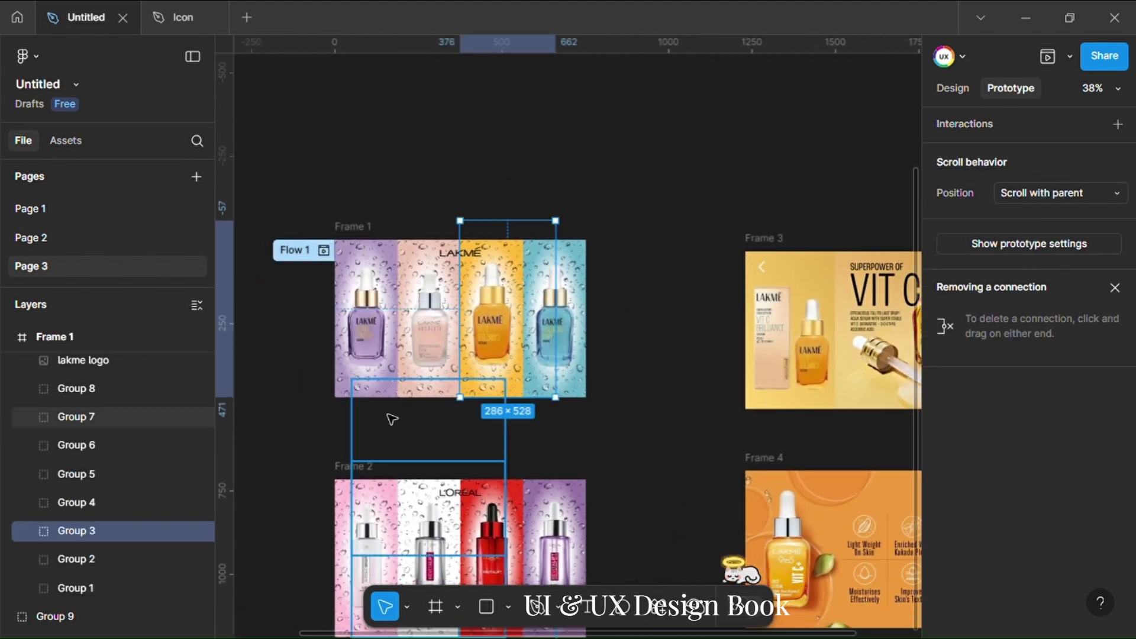
left_click(27, 532)
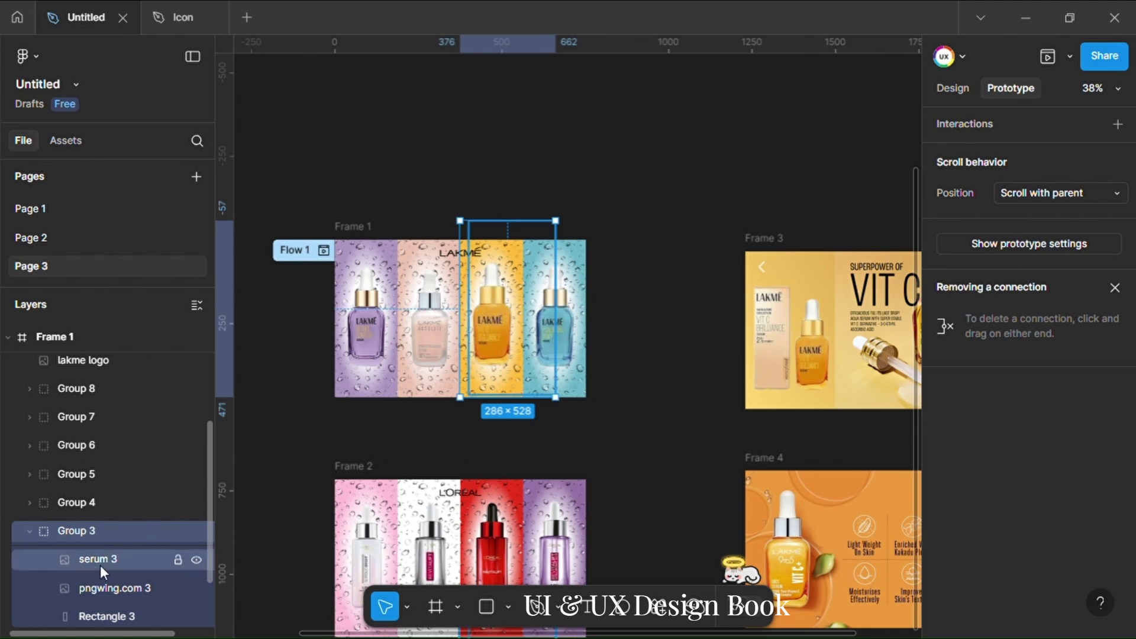
left_click(100, 565)
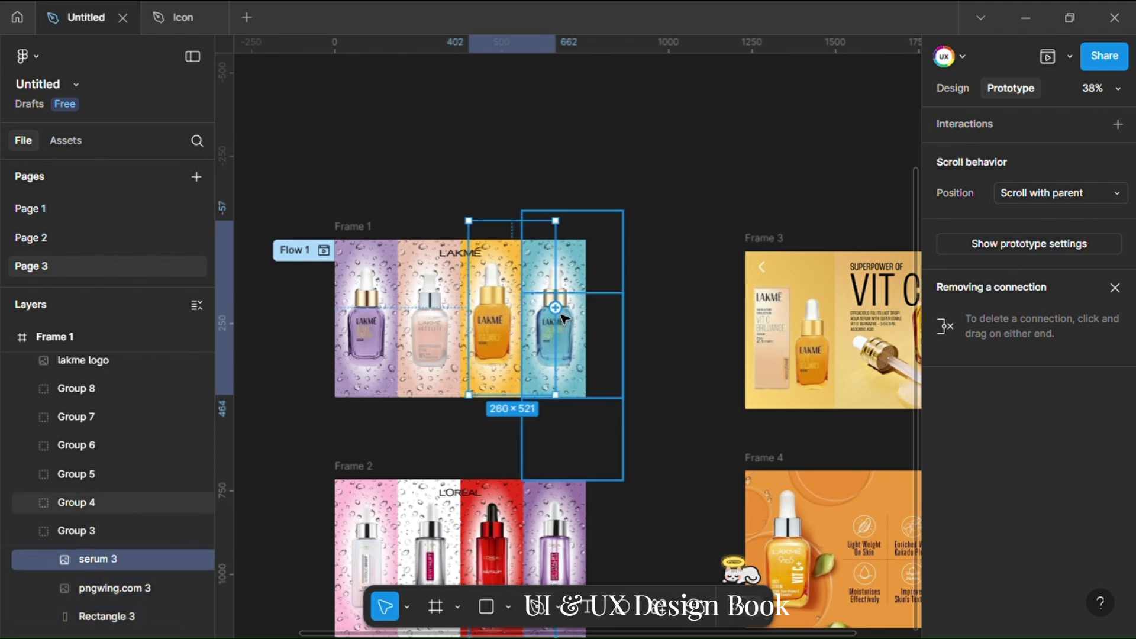
left_click_drag(555, 308, 760, 322)
scroll(669, 346, "down", 2)
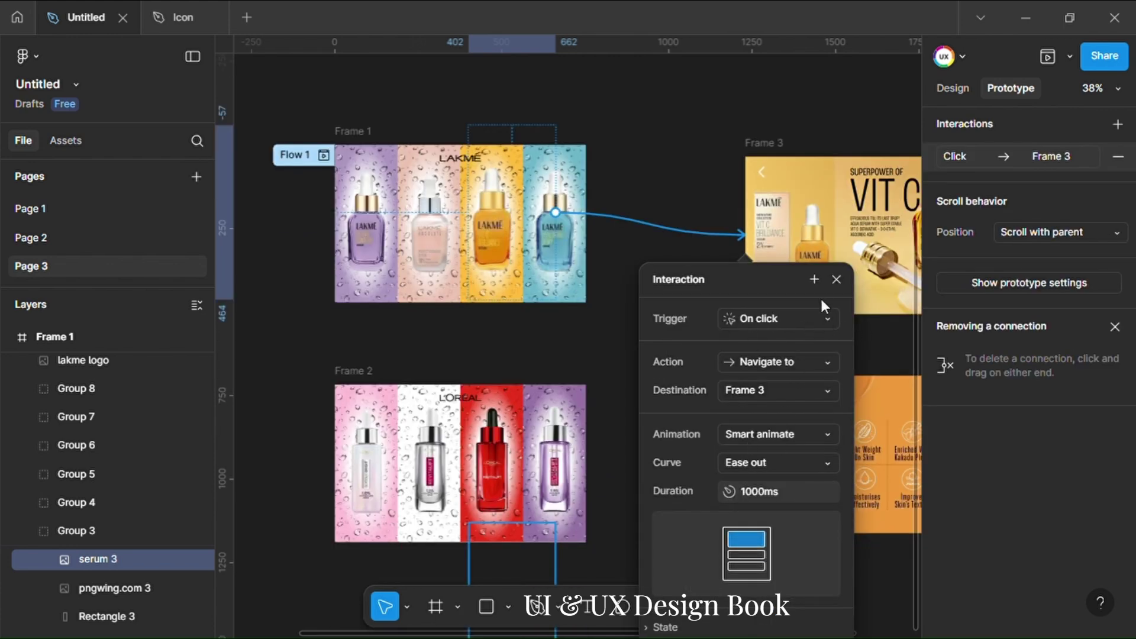
left_click(836, 279)
scroll(690, 309, "up", 2)
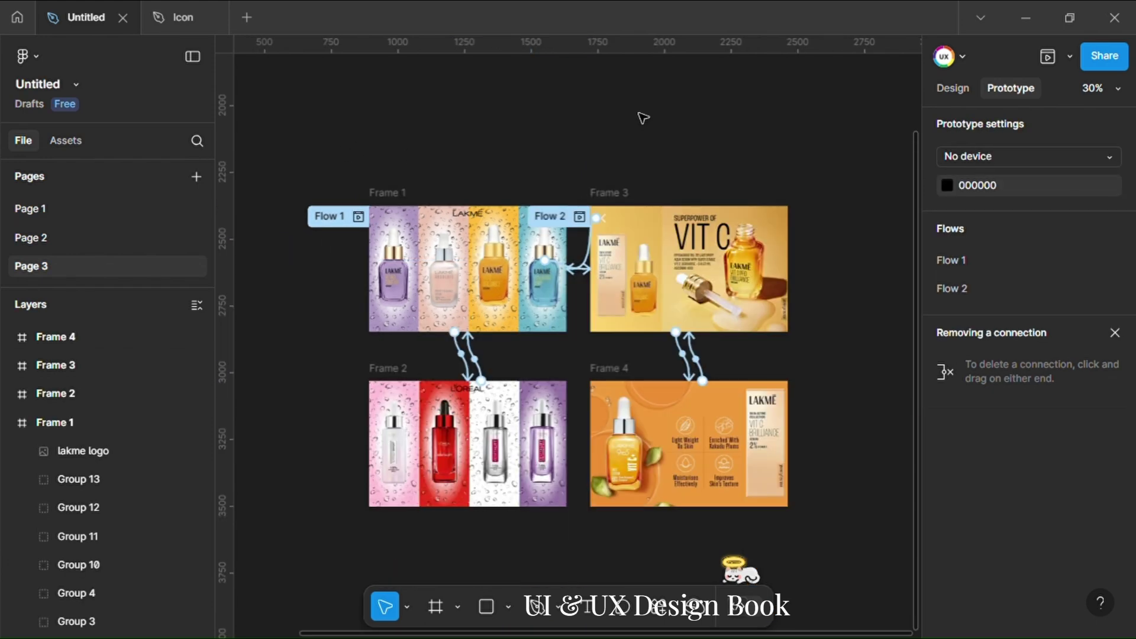
Step: Preview the prototype inline, testing the Lakmé and L'Oréal panel transition and the orange serum's link to the Vit C page and back
left_click(1068, 61)
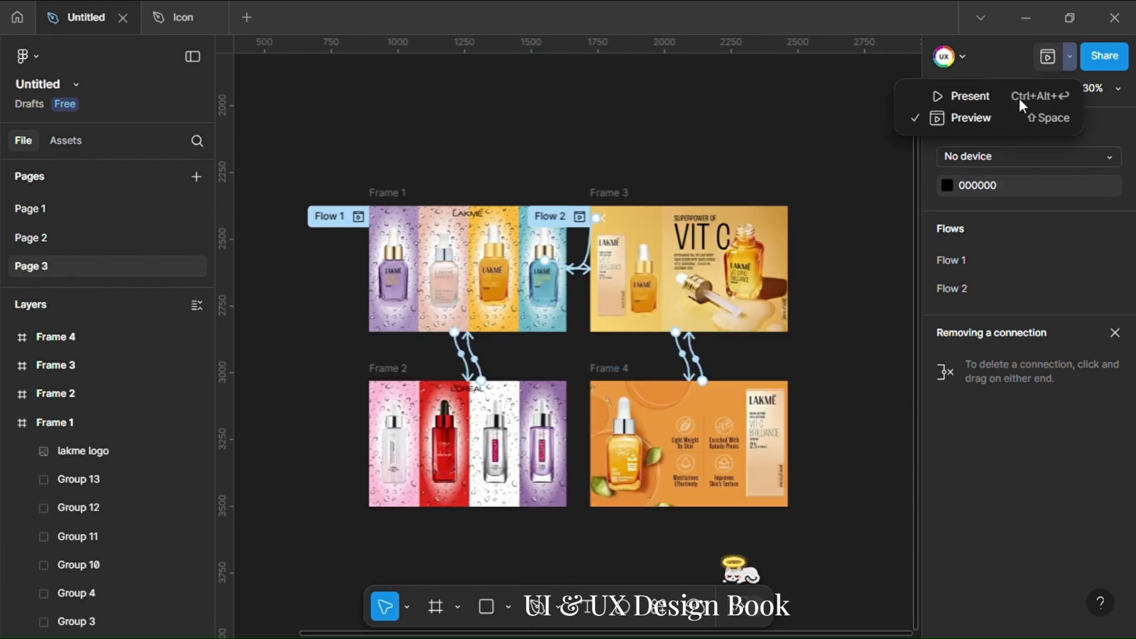
left_click(952, 117)
left_click(397, 274)
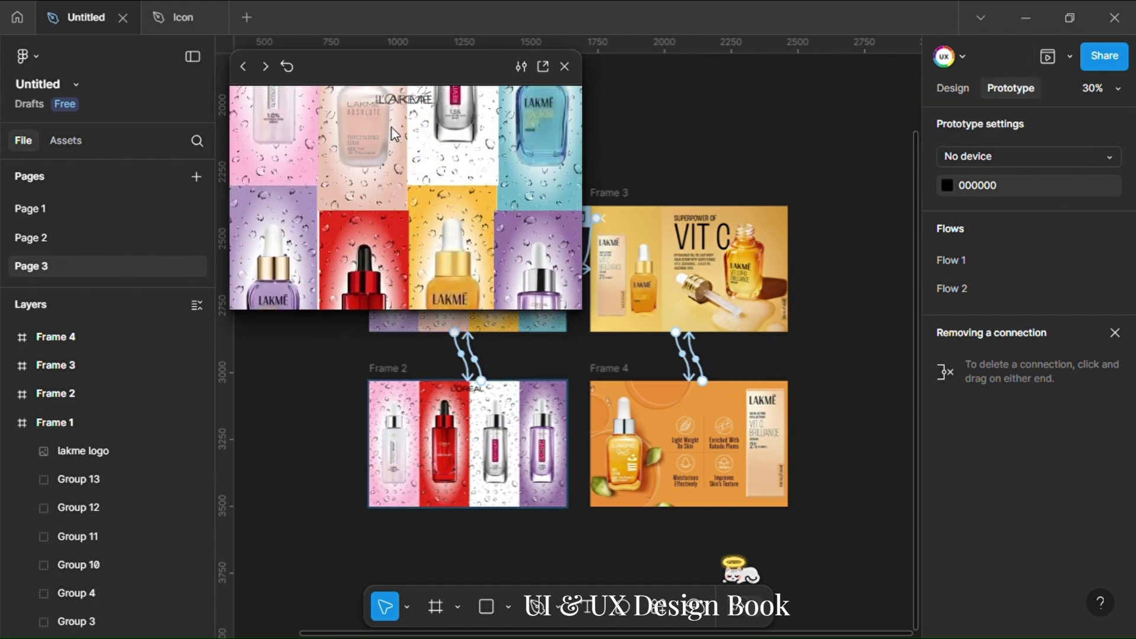
left_click(395, 135)
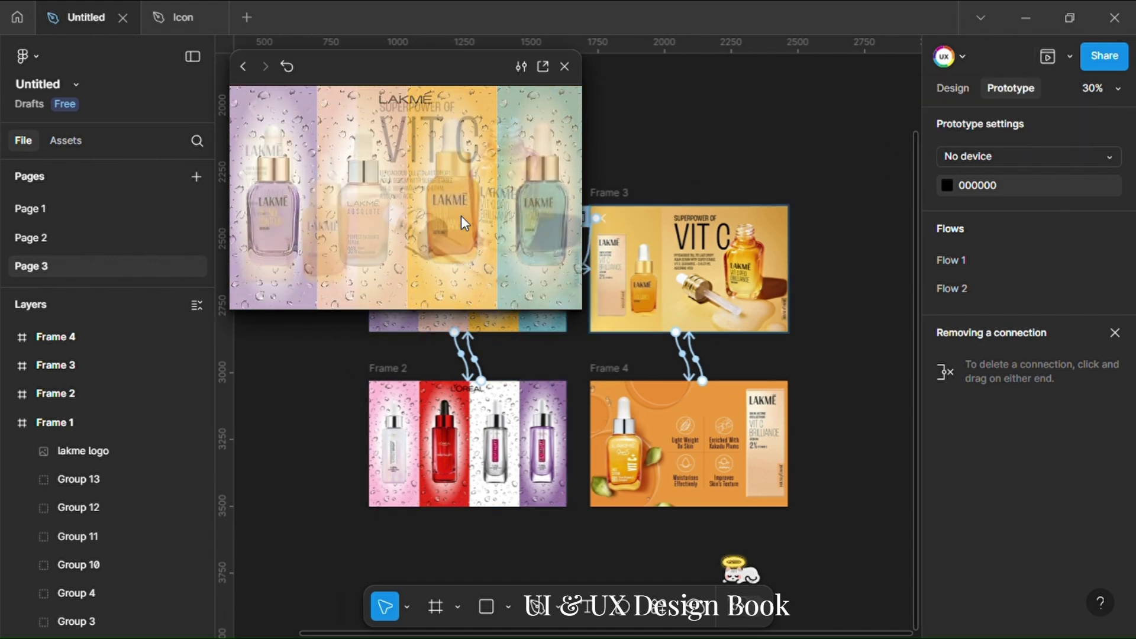
left_click(451, 213)
left_click(280, 184)
left_click(253, 109)
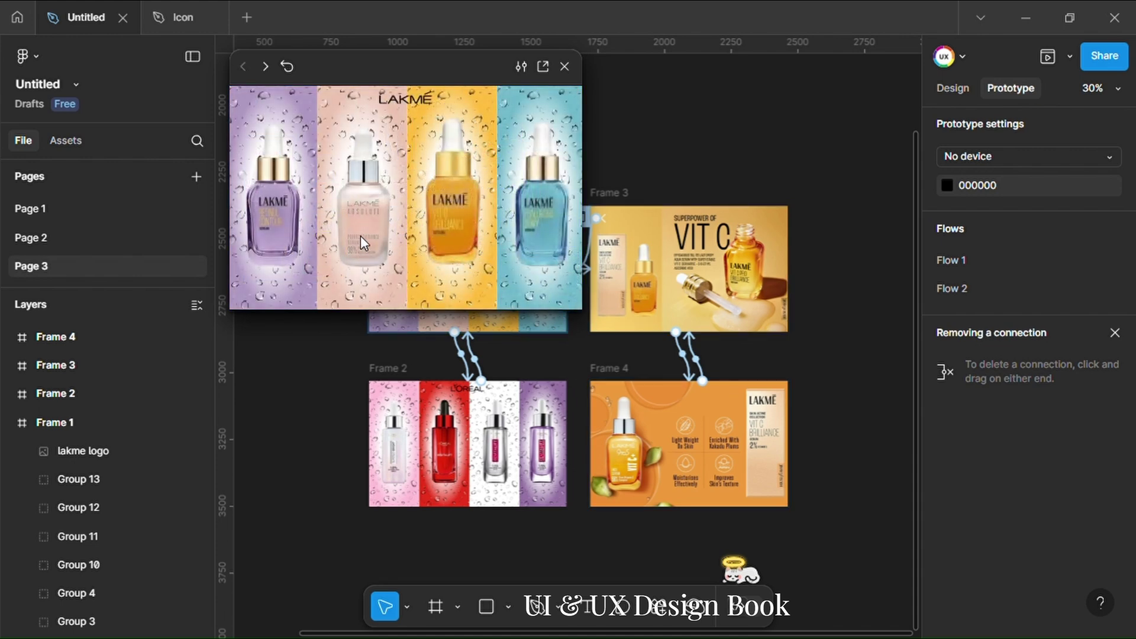
left_click(362, 243)
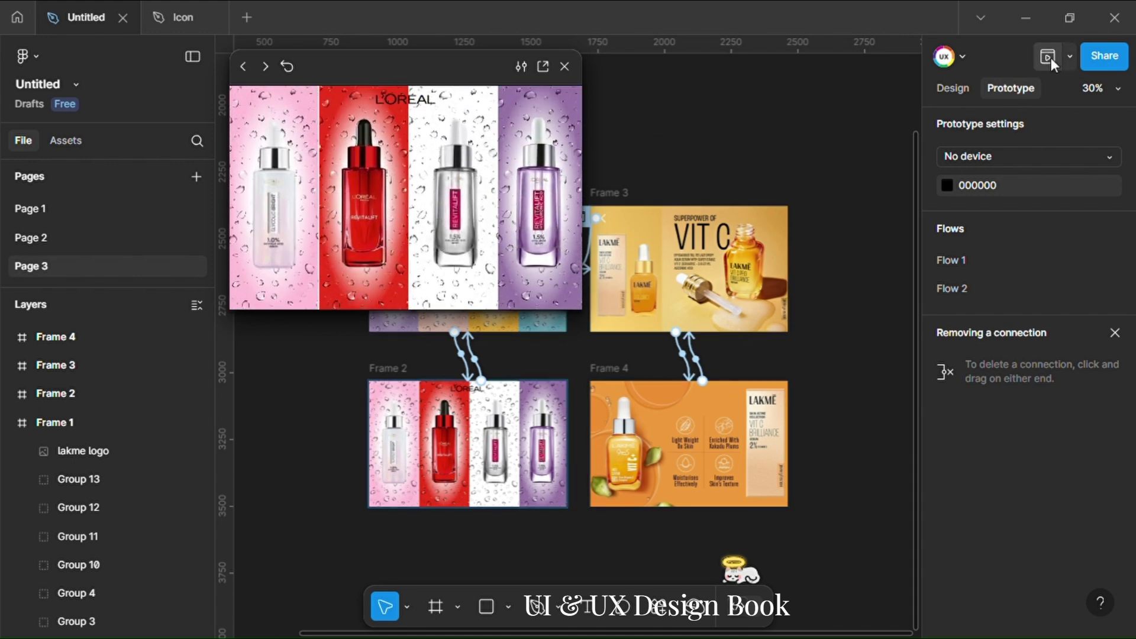
left_click(1049, 58)
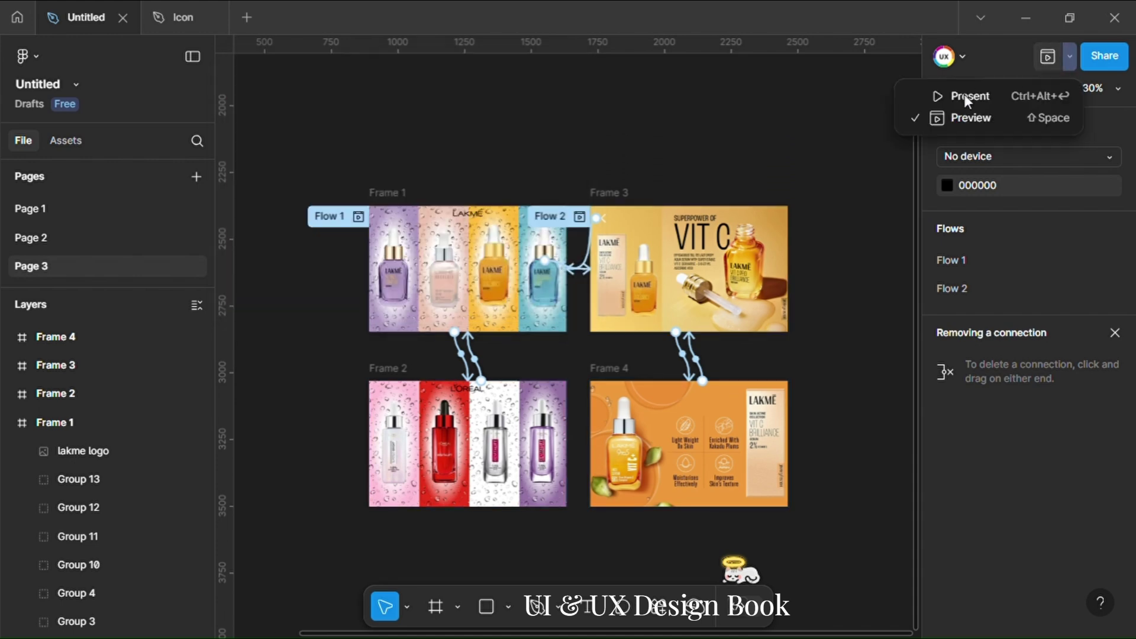
Step: Present the prototype in its own tab and test opening the Vit C page from the orange serum and returning
left_click(910, 99)
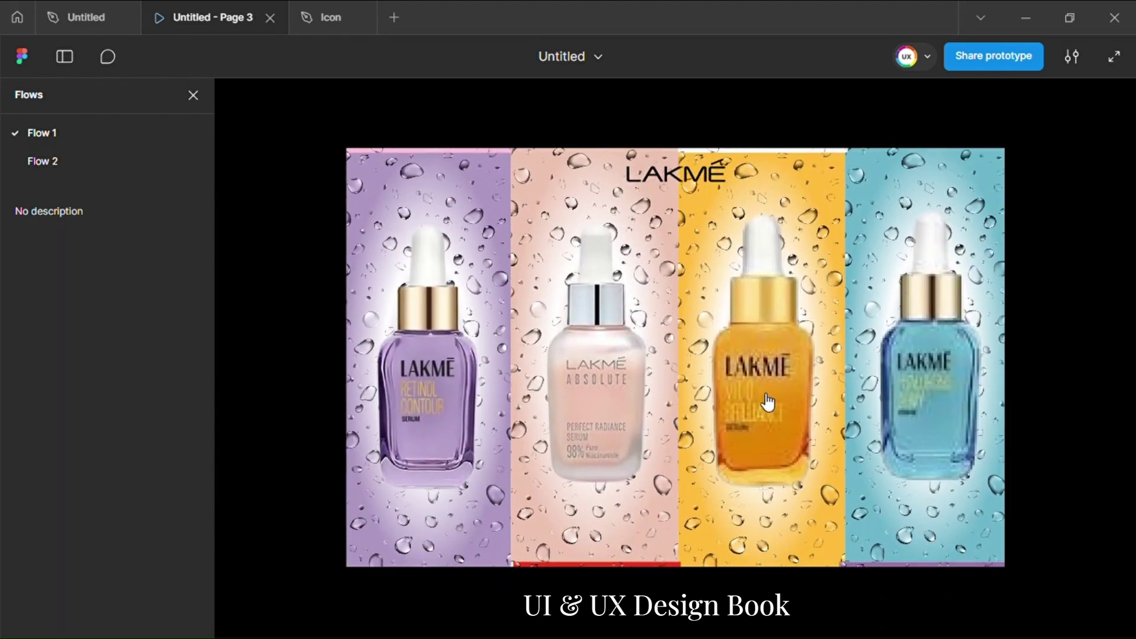
left_click(756, 385)
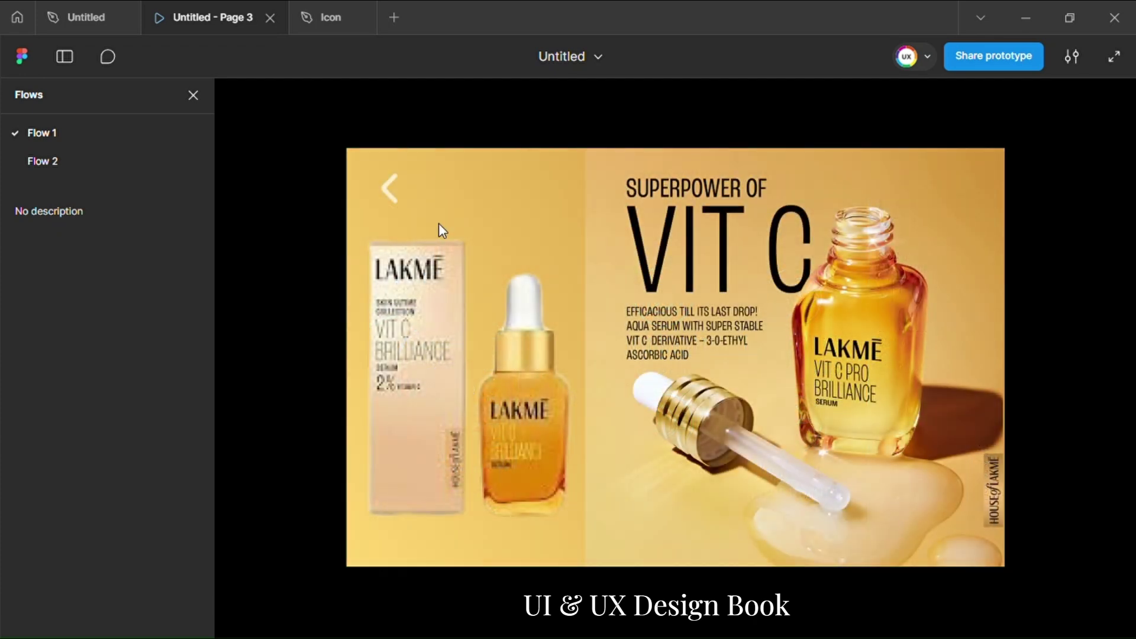
left_click(395, 195)
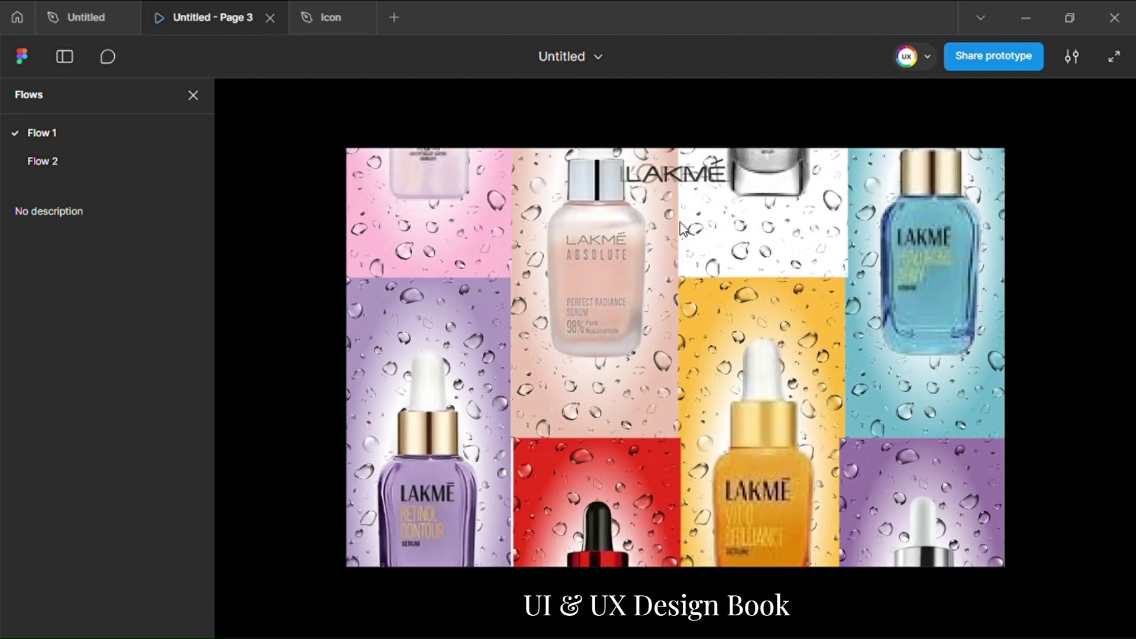